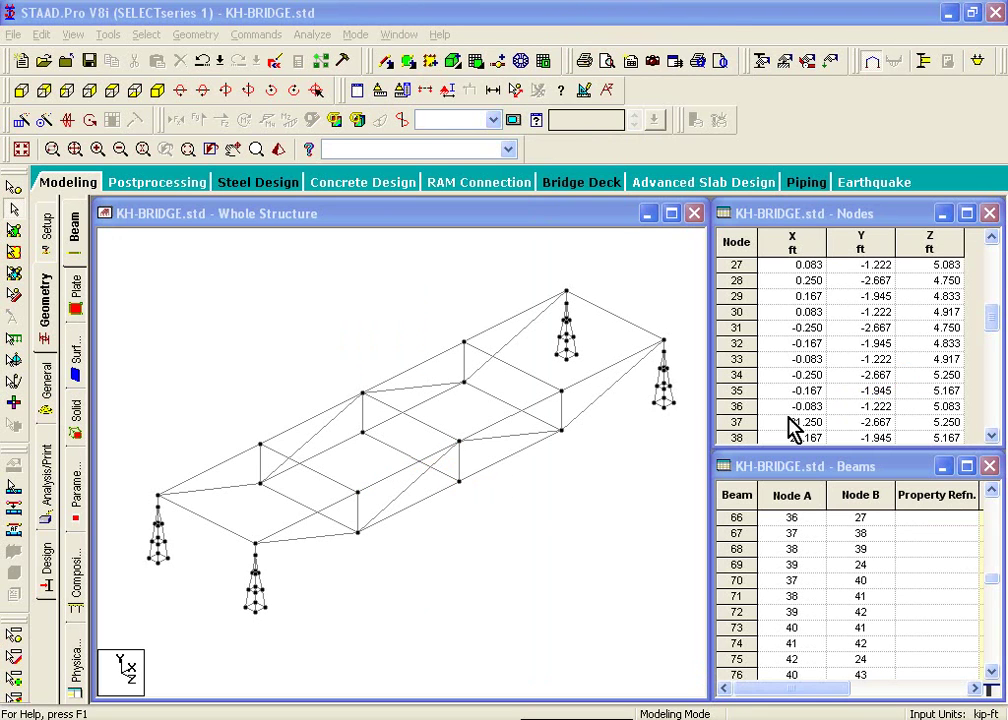
Delete the three lower cross beams joining nodes 6–14, 7–15 and 8–16 of the bridge.
left_click(321, 512)
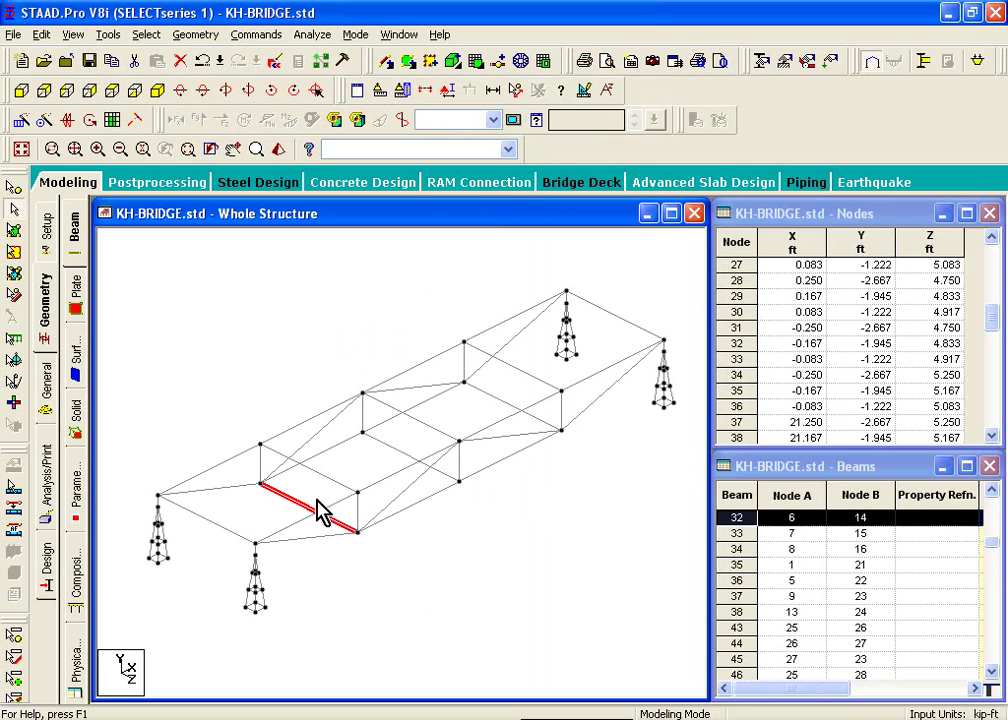
left_click(410, 456, "ctrl")
left_click(492, 400, "ctrl")
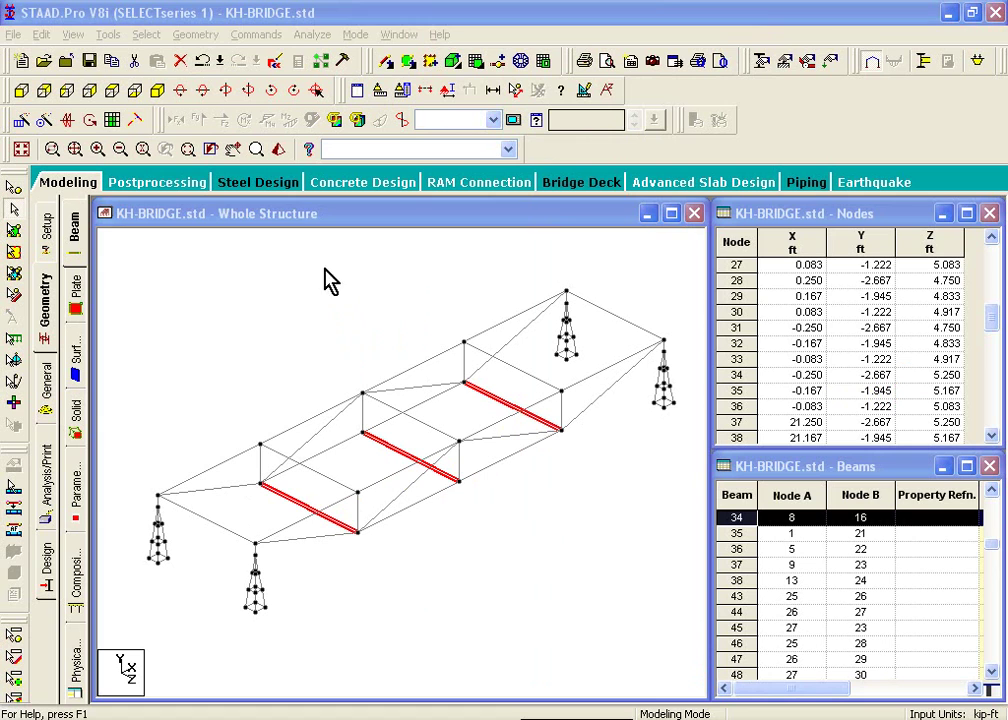
left_click(322, 227)
key("Delete")
key("Return")
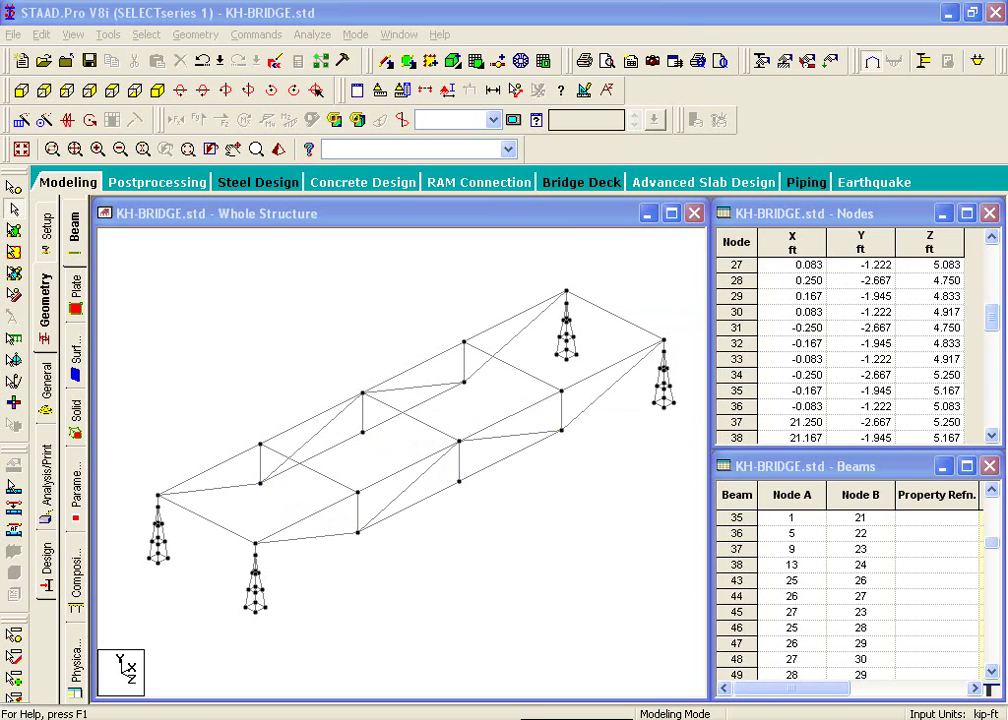
Add a point-to-point beam from node 23 on the near front tower to node 24 on the far front tower.
left_click(265, 232)
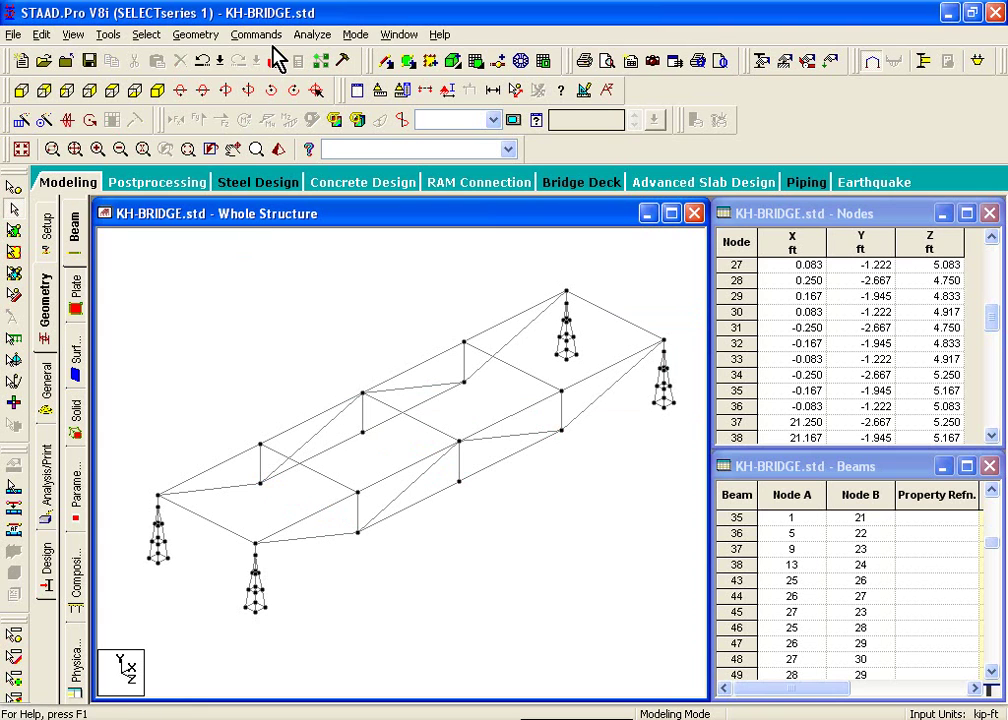
left_click(200, 38)
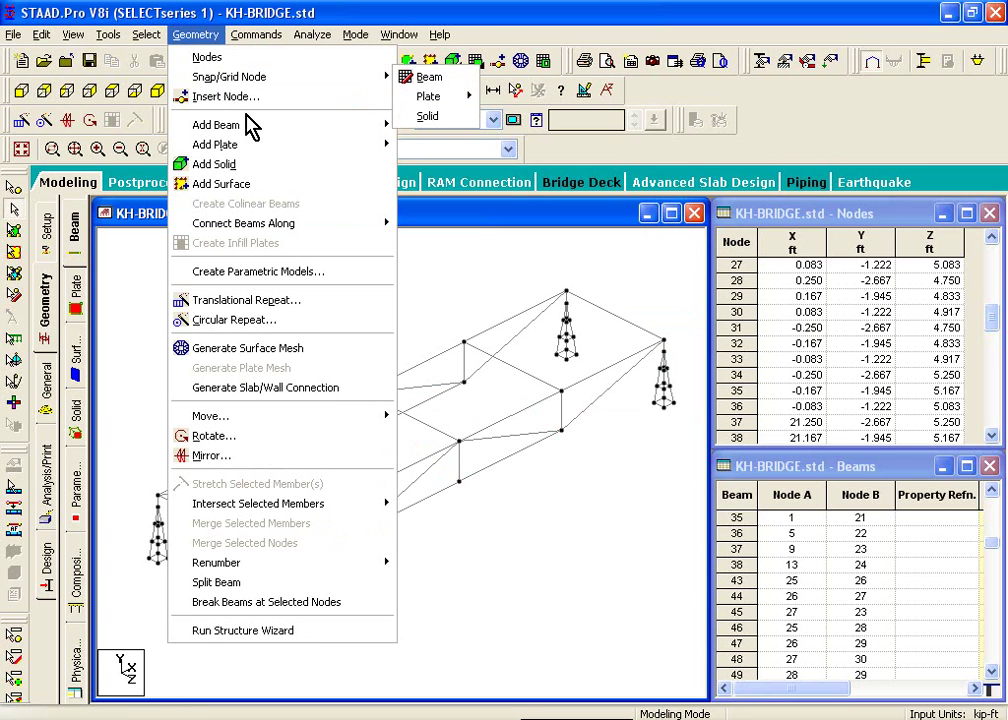
mouse_move(252, 130)
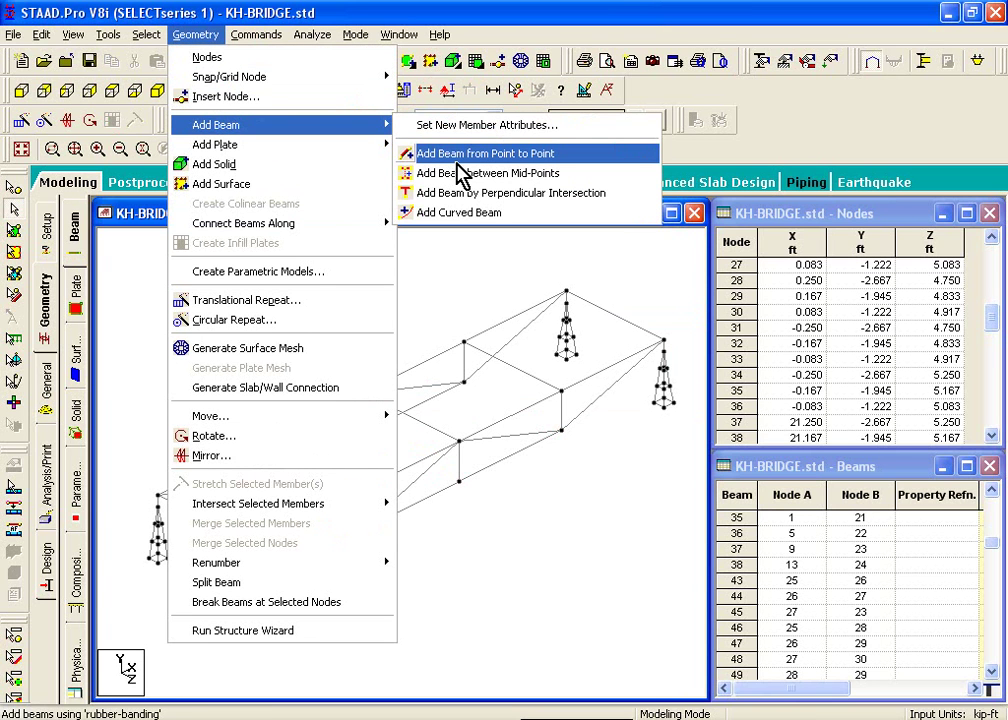
left_click(458, 156)
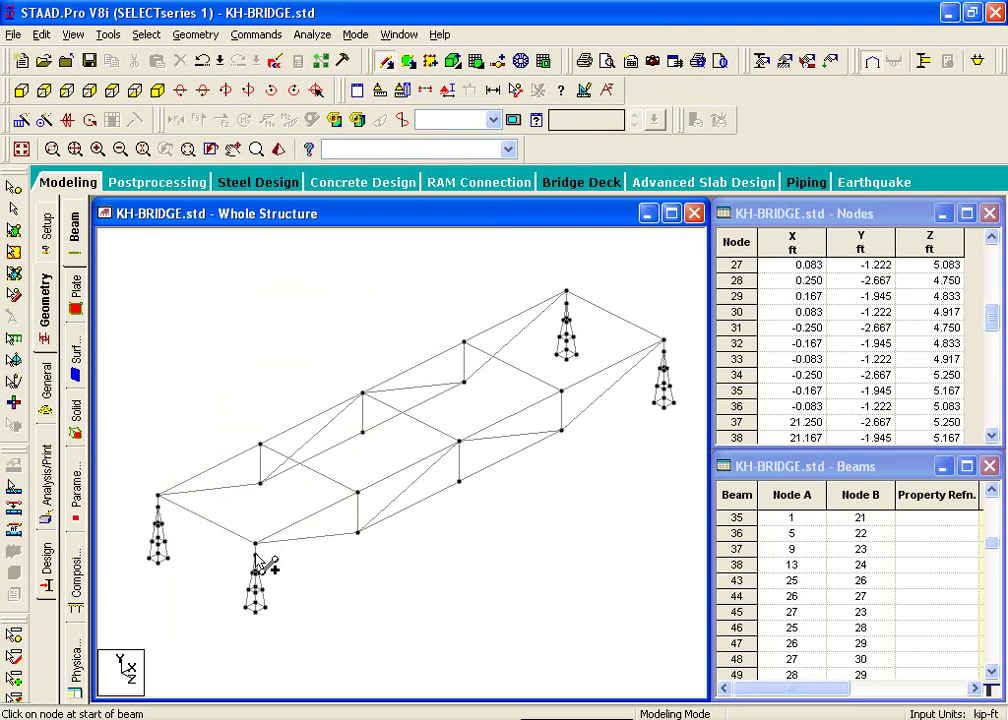
left_click_drag(261, 569, 663, 343)
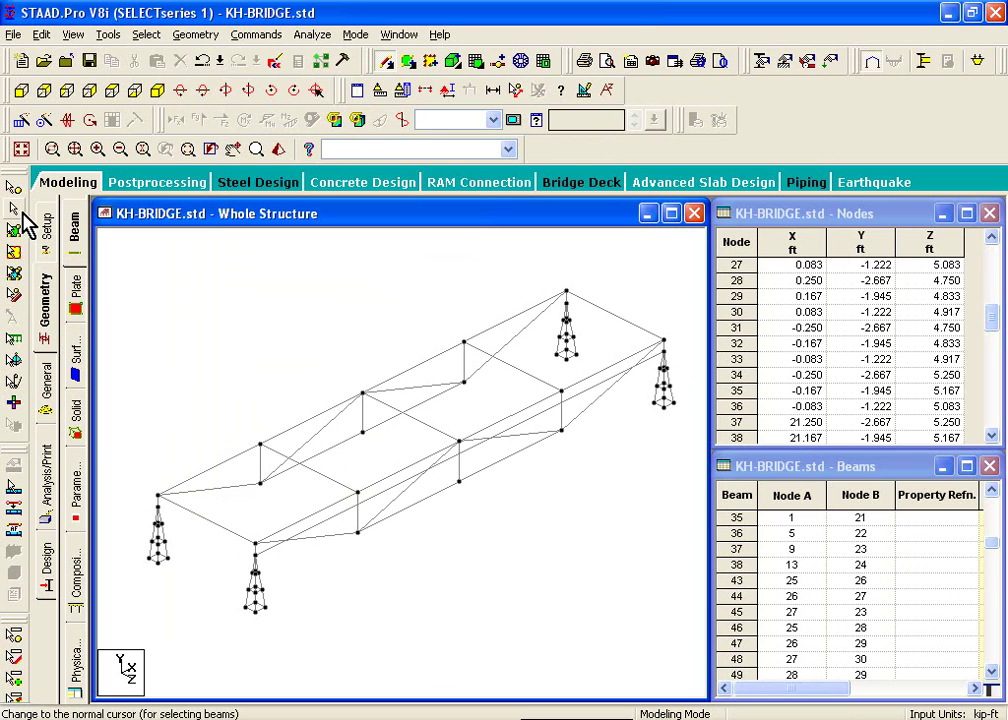
Examine how the new beam between nodes 23 and 24 relates to the vertical and diagonal members it crosses.
left_click(16, 210)
left_click(325, 516)
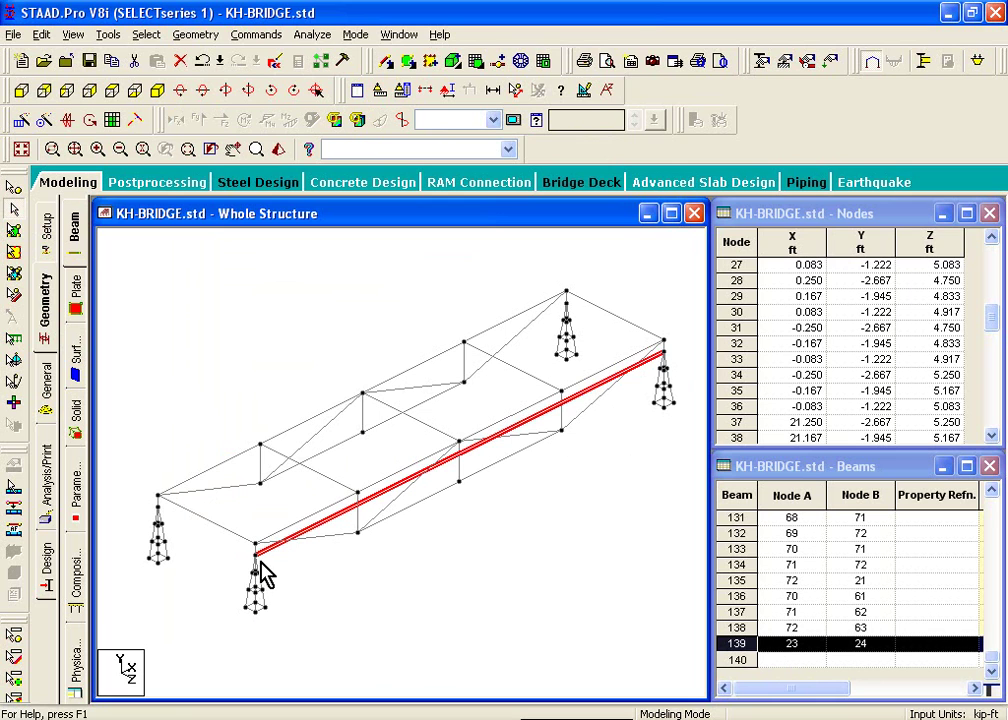
left_click(563, 421)
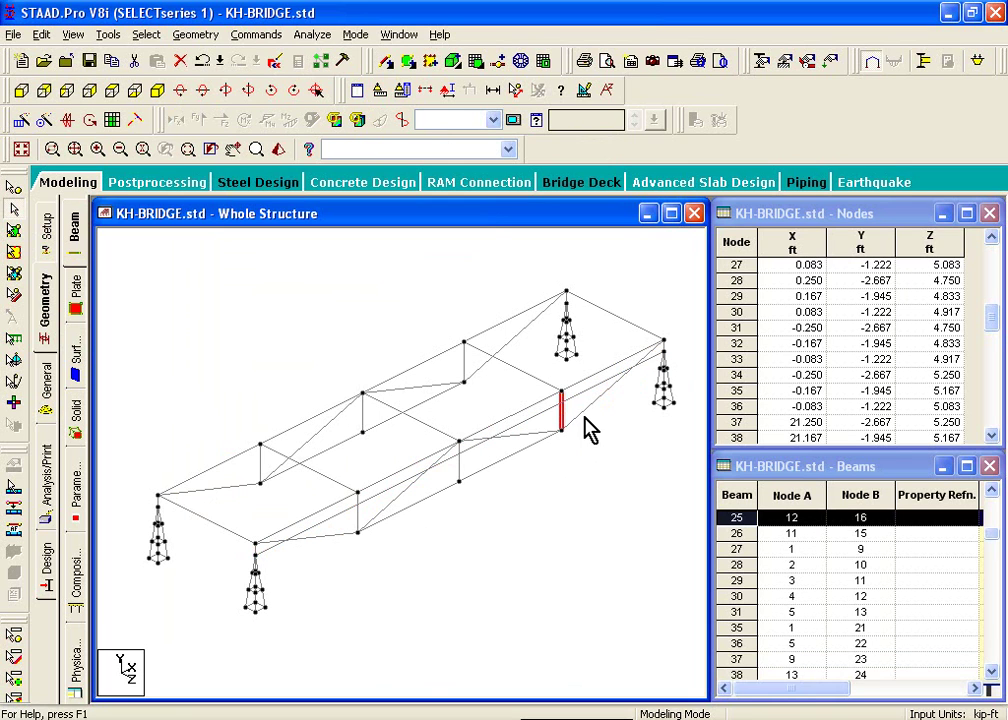
left_click(584, 414)
left_click(583, 396)
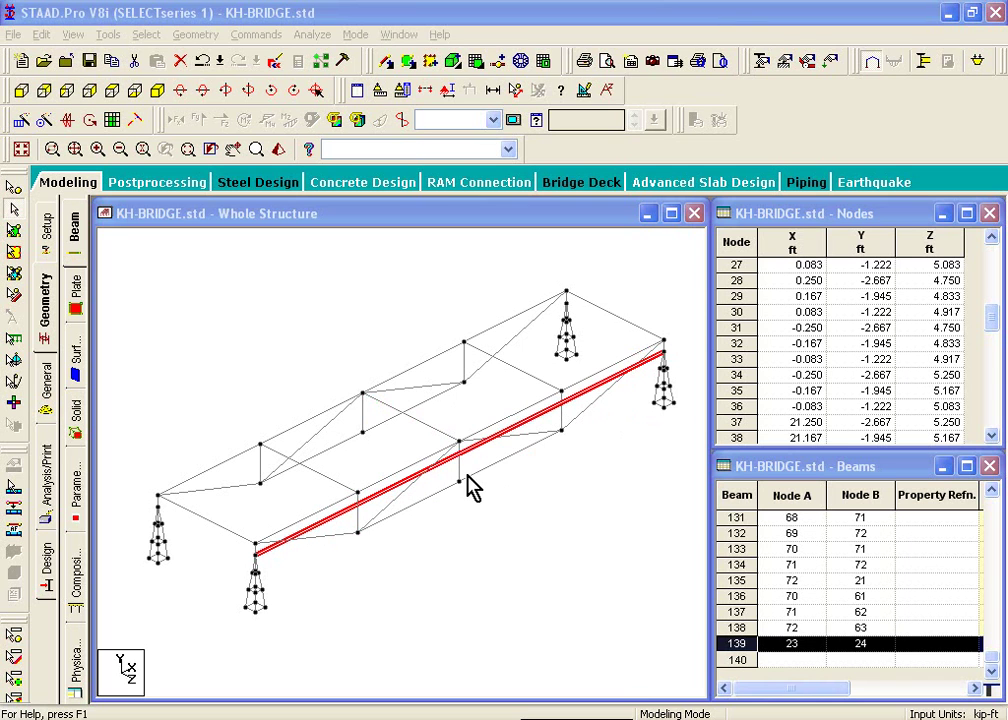
key("Delete")
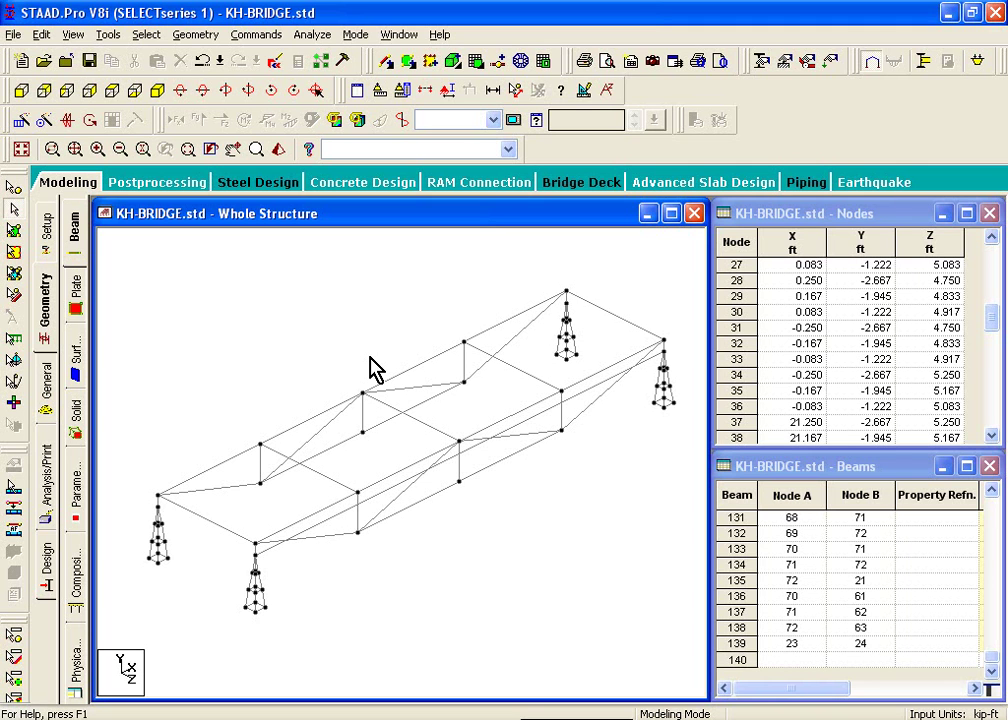
Intersect all members of the structure with a tolerance of 0 in.
key("ctrl+a")
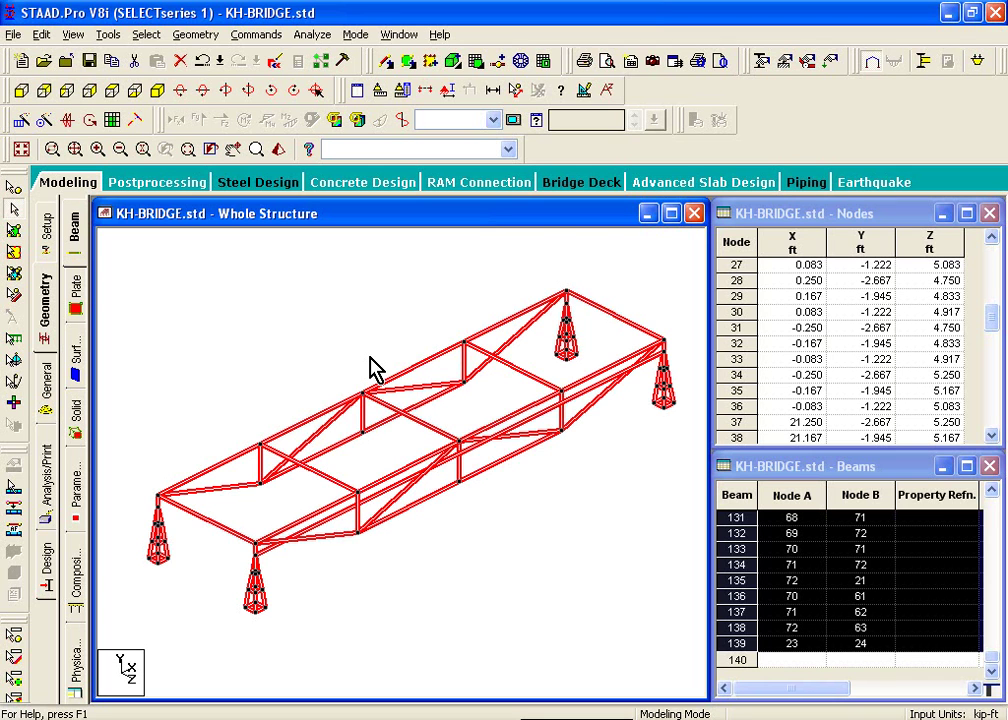
left_click(370, 362)
left_click_drag(125, 245, 697, 685)
left_click(195, 35)
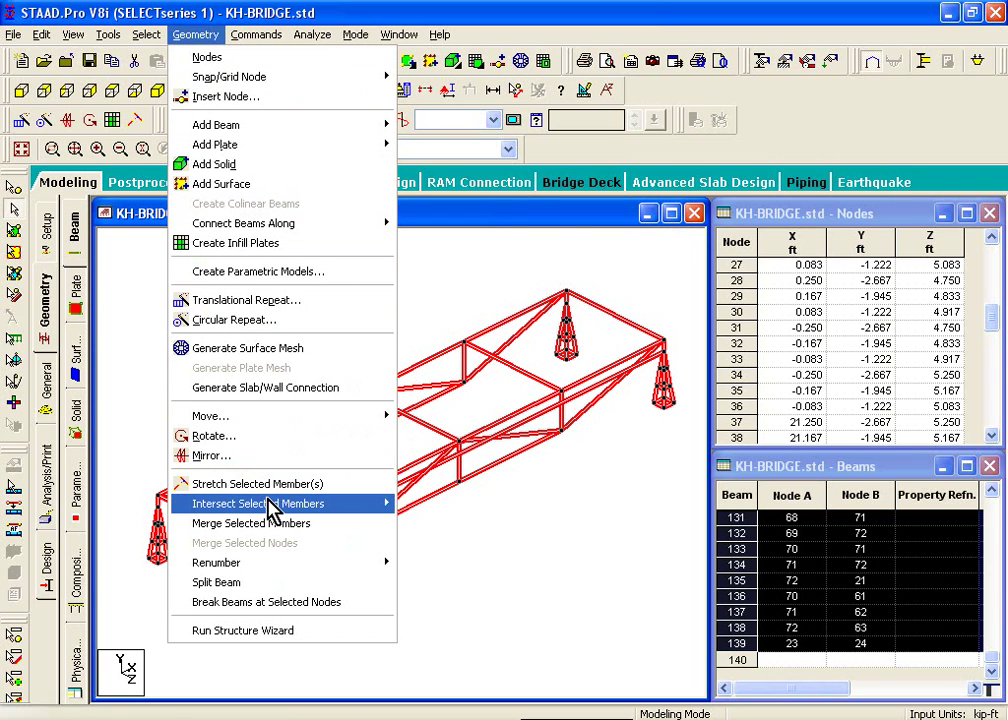
mouse_move(272, 508)
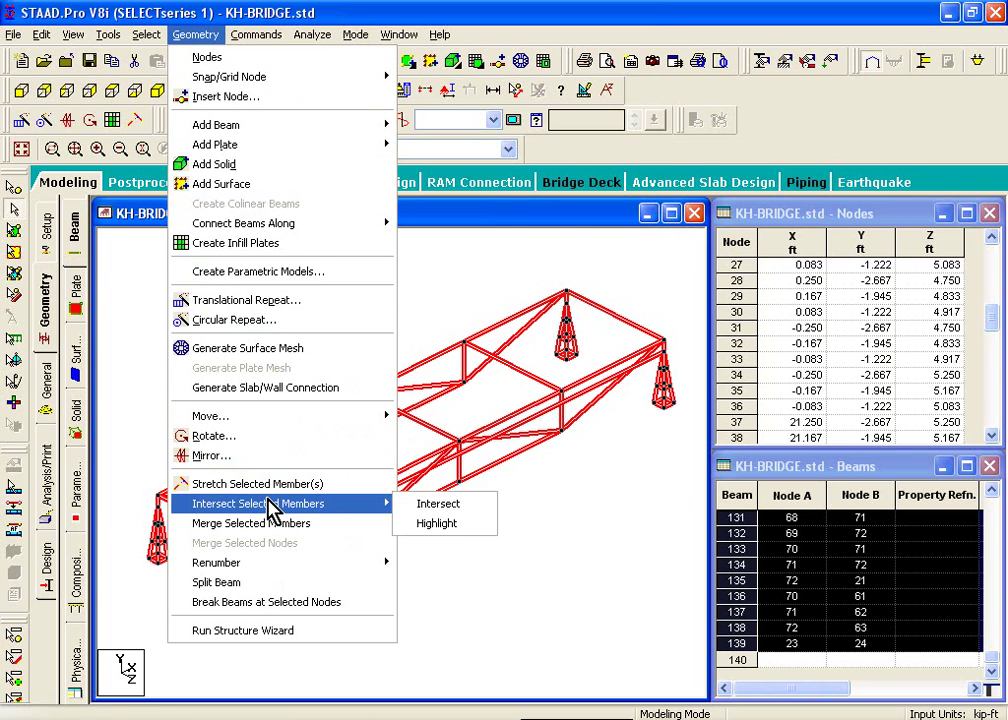
left_click(437, 506)
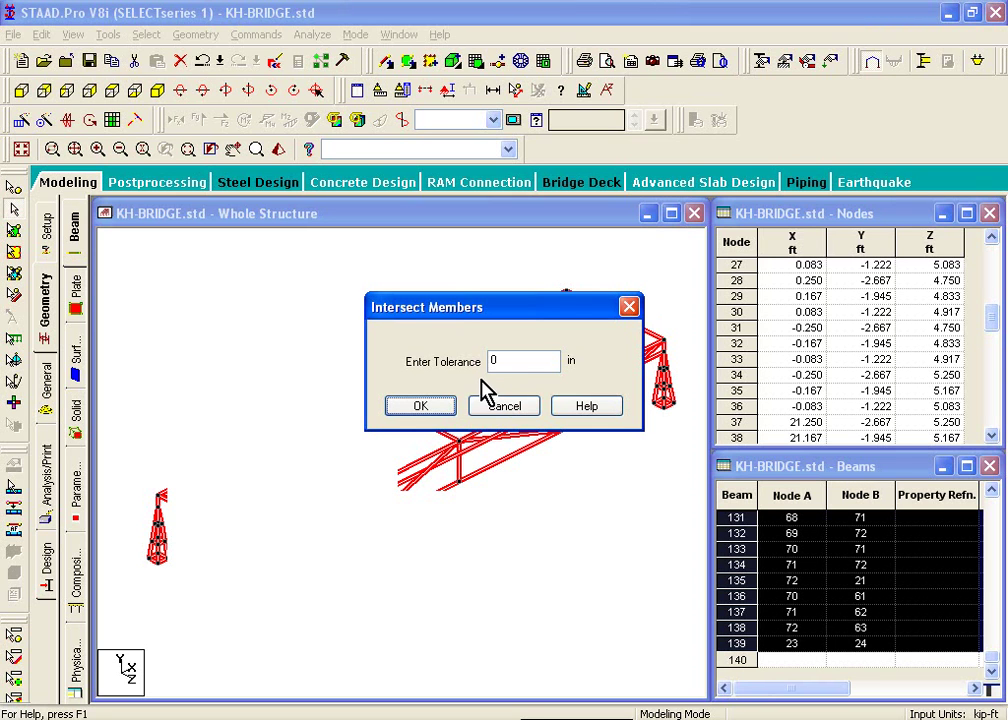
left_click(421, 406)
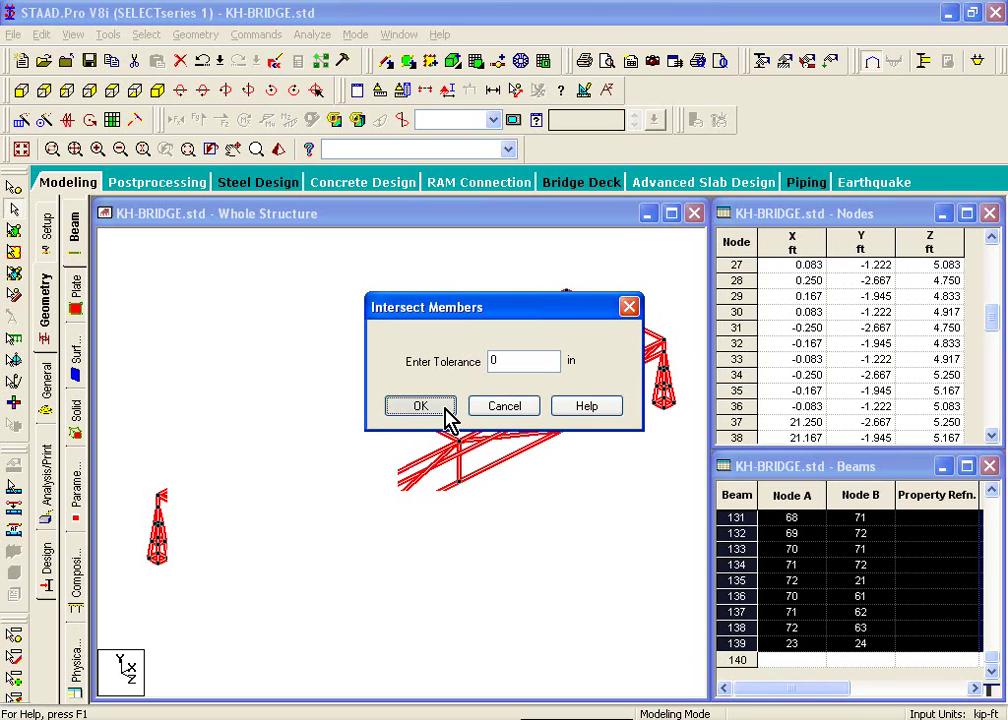
left_click(446, 410)
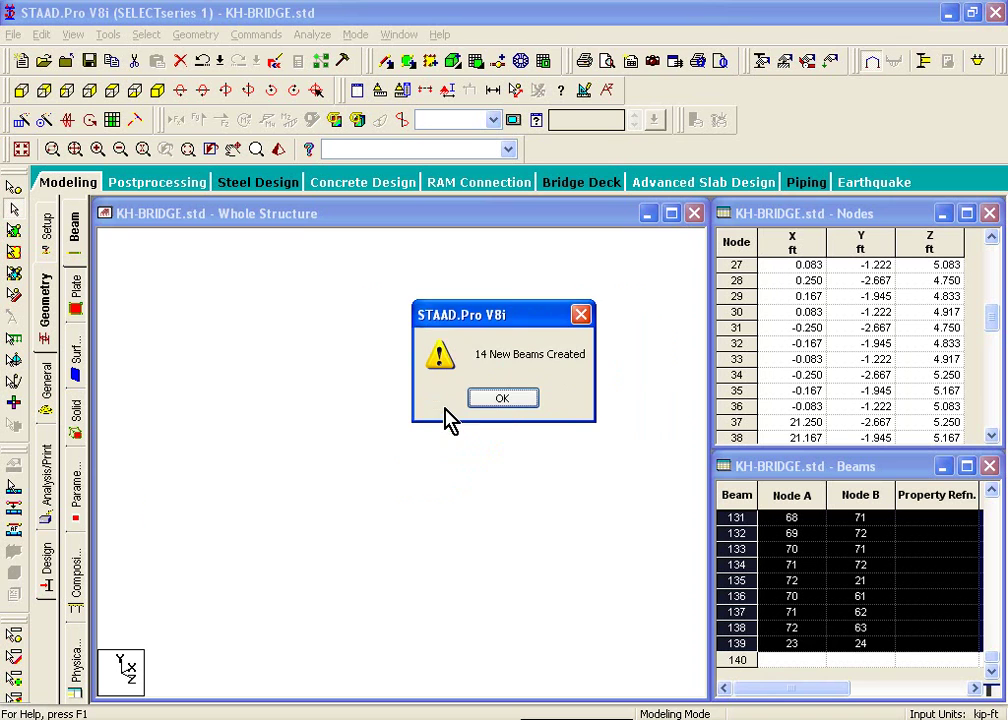
left_click(500, 399)
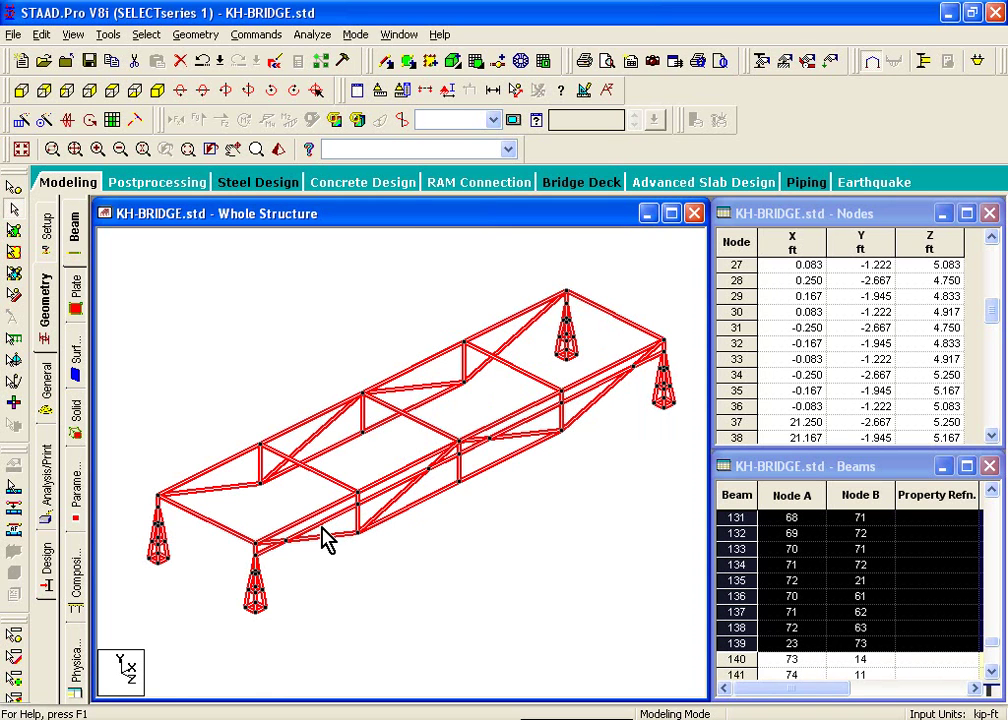
Examine the individual segments of the intersected beam along the front truss.
left_click(326, 596)
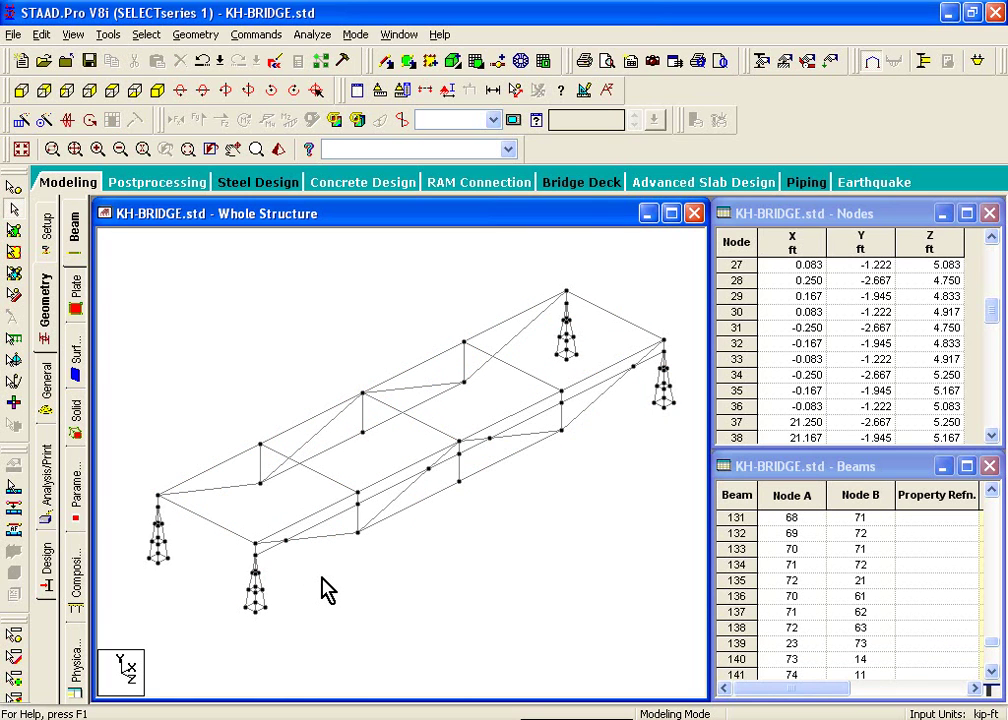
left_click(266, 551)
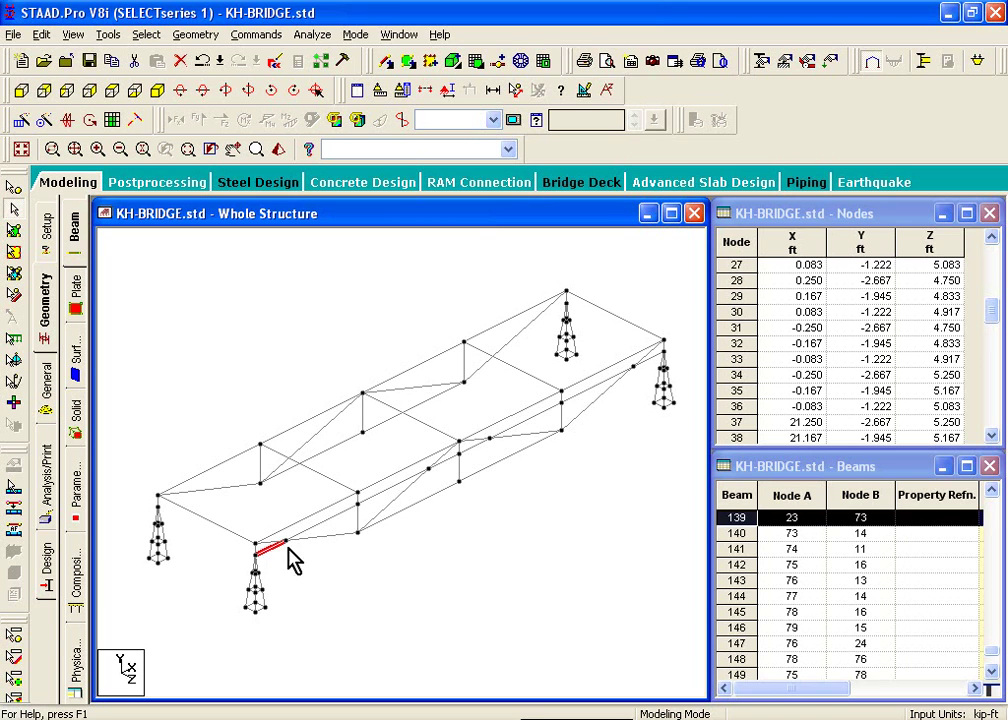
left_click(330, 525)
left_click(420, 488)
left_click(466, 472)
left_click(477, 468)
left_click(477, 456)
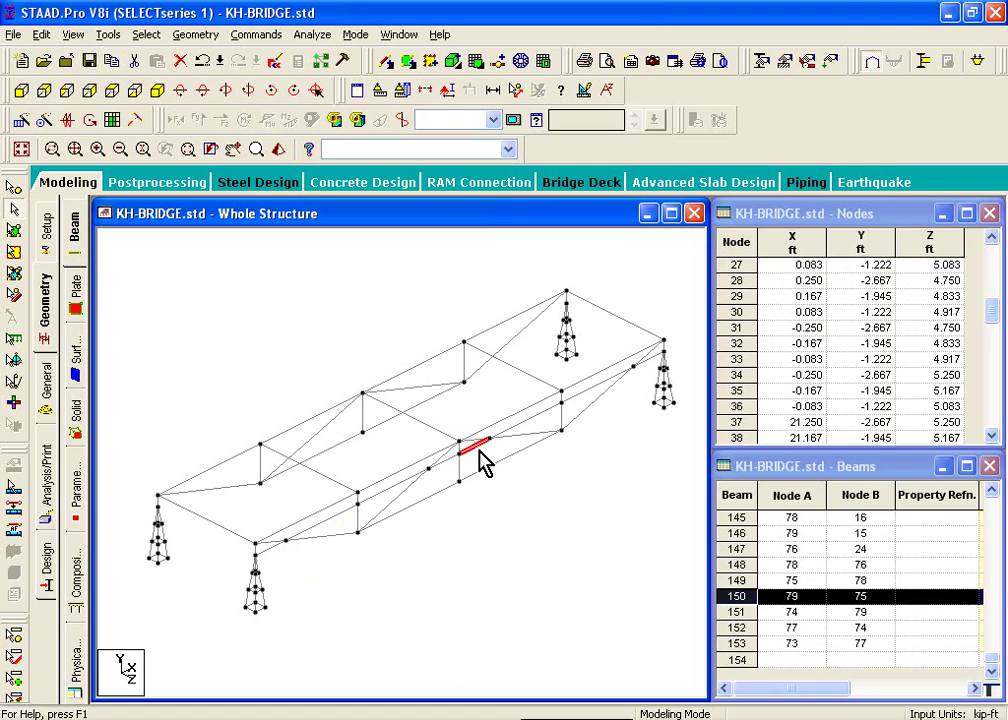
left_click(528, 420)
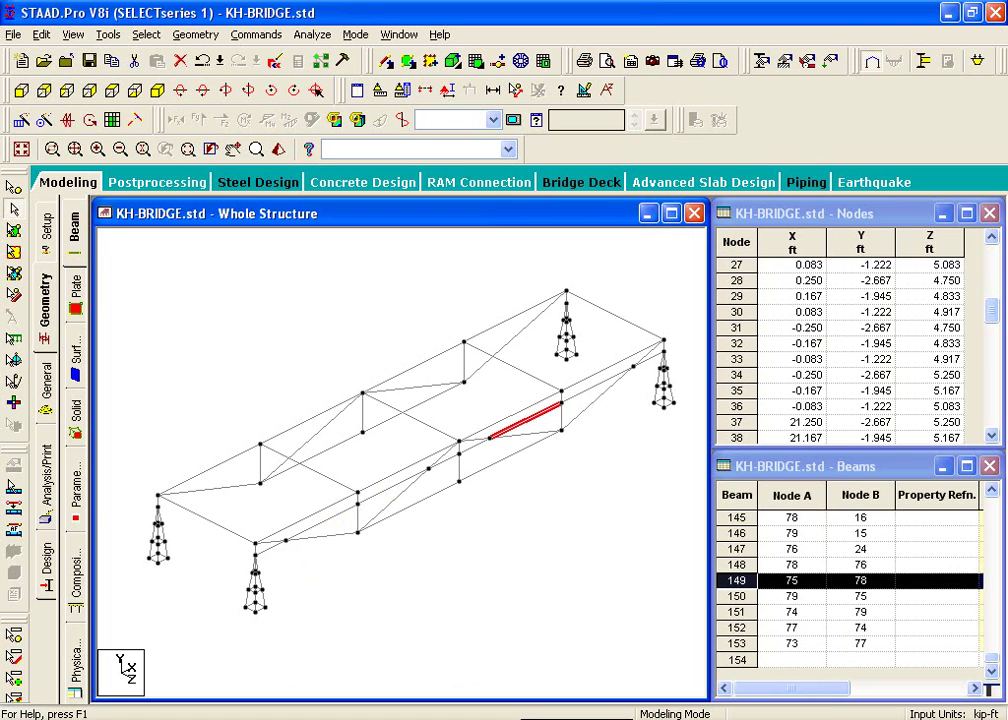
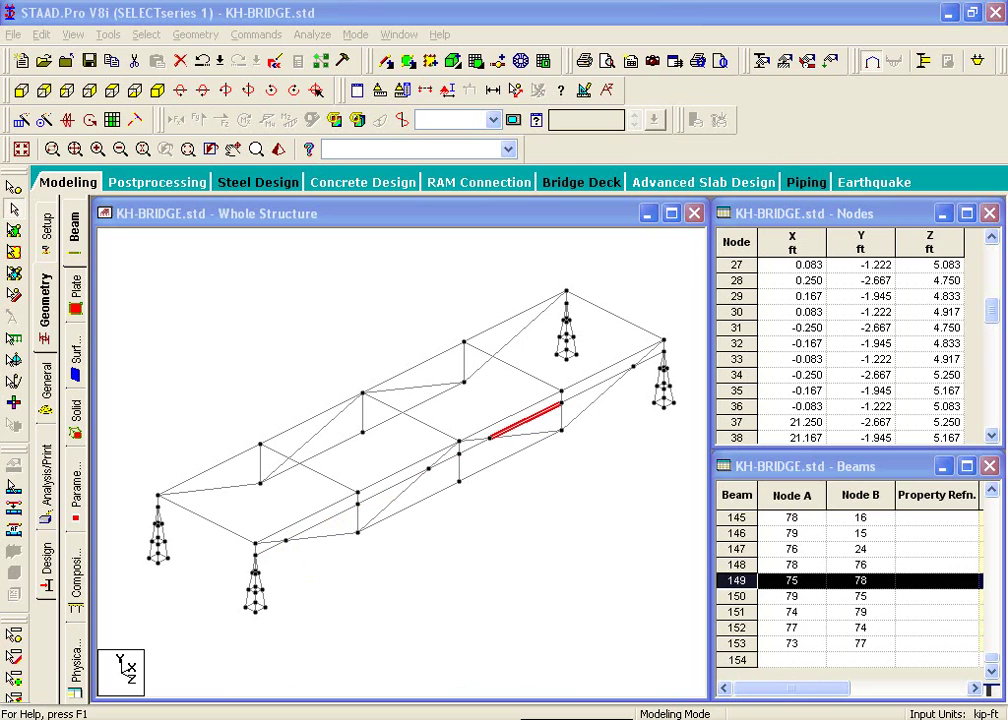
left_click(503, 655)
Delete the intersected beam's two end segments, 23–73 and 76–24, together with the four top chord members of the rear truss.
left_click(278, 546)
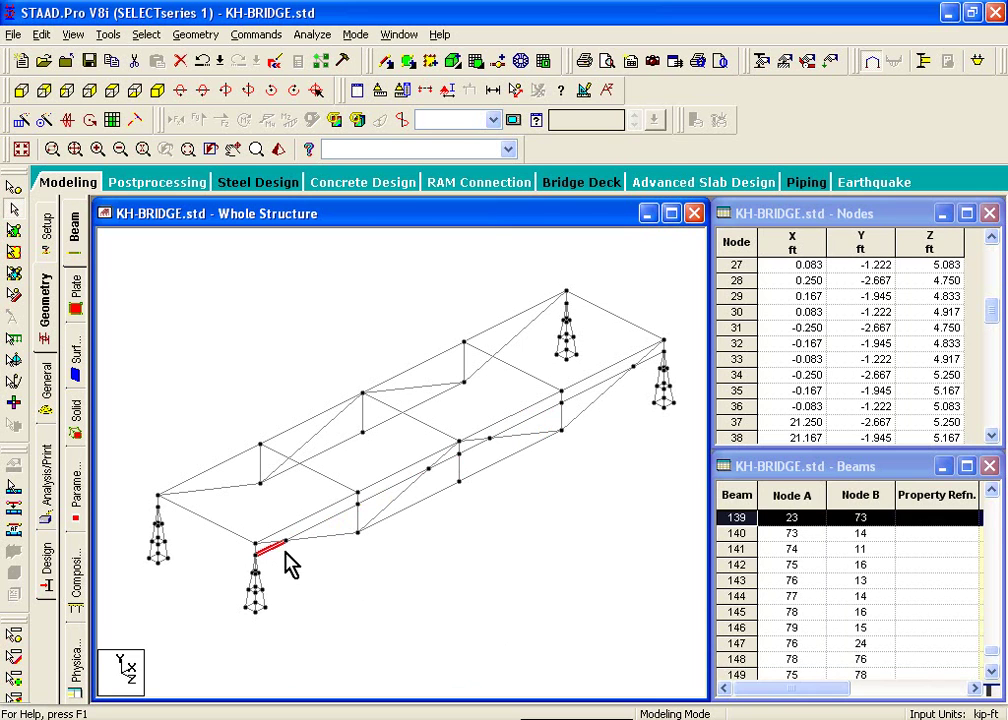
left_click(650, 358, "ctrl")
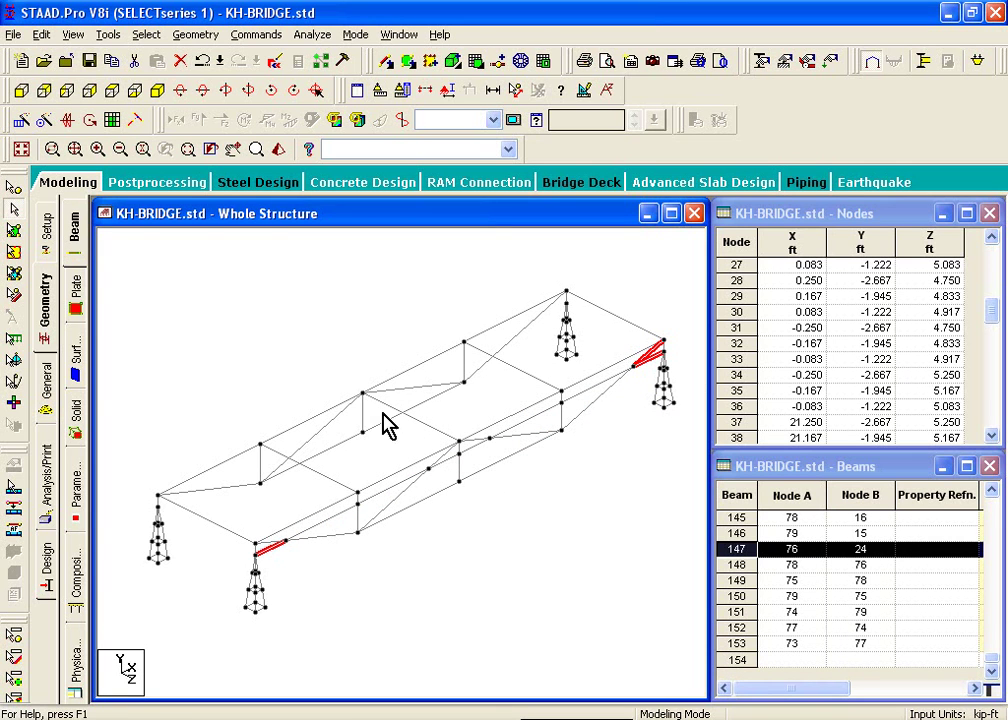
left_click(305, 432, "ctrl")
left_click(418, 368, "ctrl")
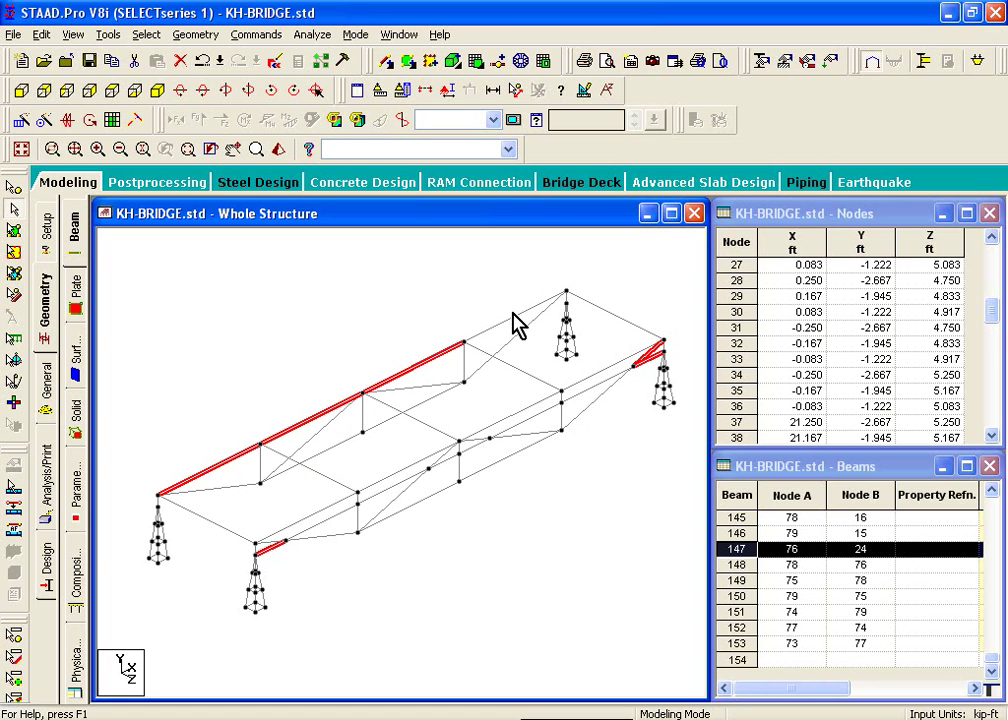
left_click(522, 328, "ctrl")
scroll(668, 360, "up", 3)
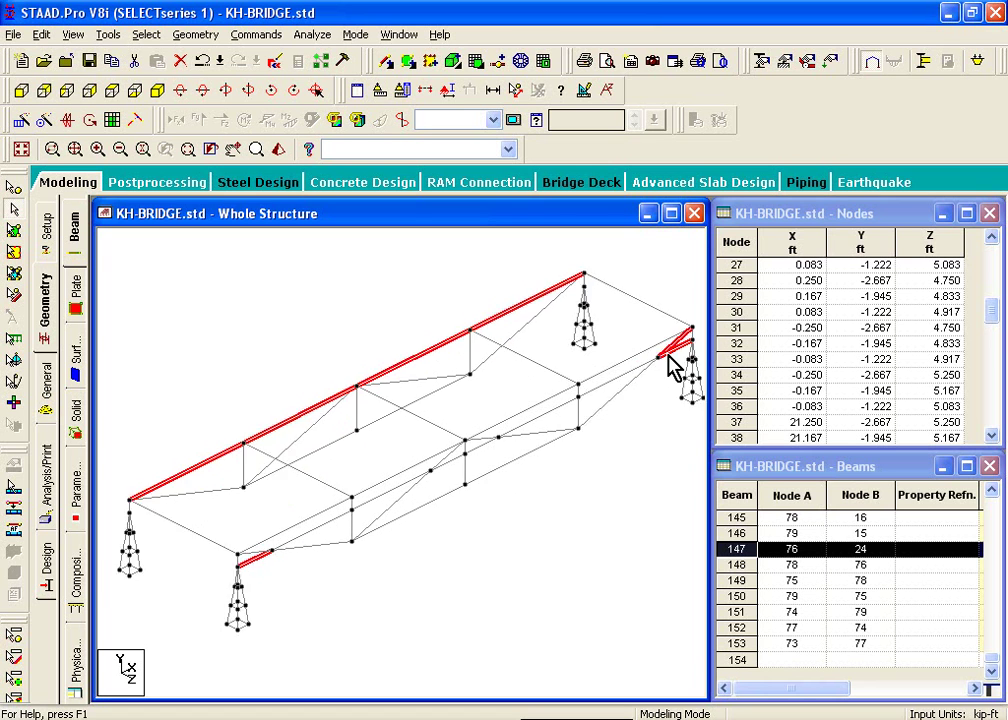
middle_click_drag(668, 385, 556, 386)
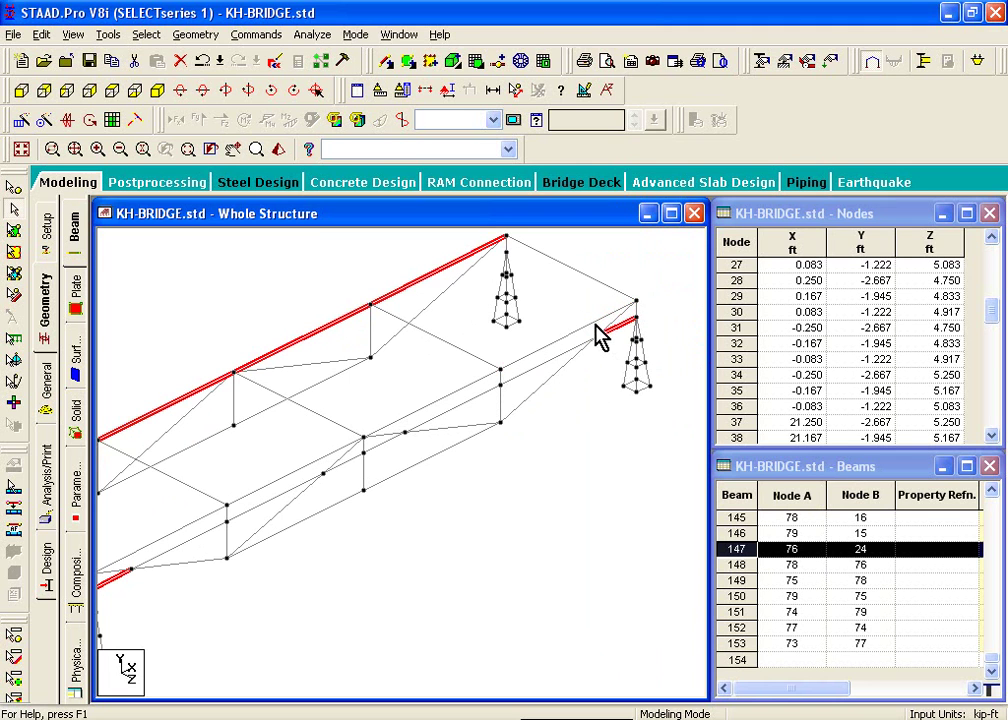
scroll(517, 414, "down", 1)
scroll(517, 414, "down", 1)
middle_click_drag(349, 500, 474, 463)
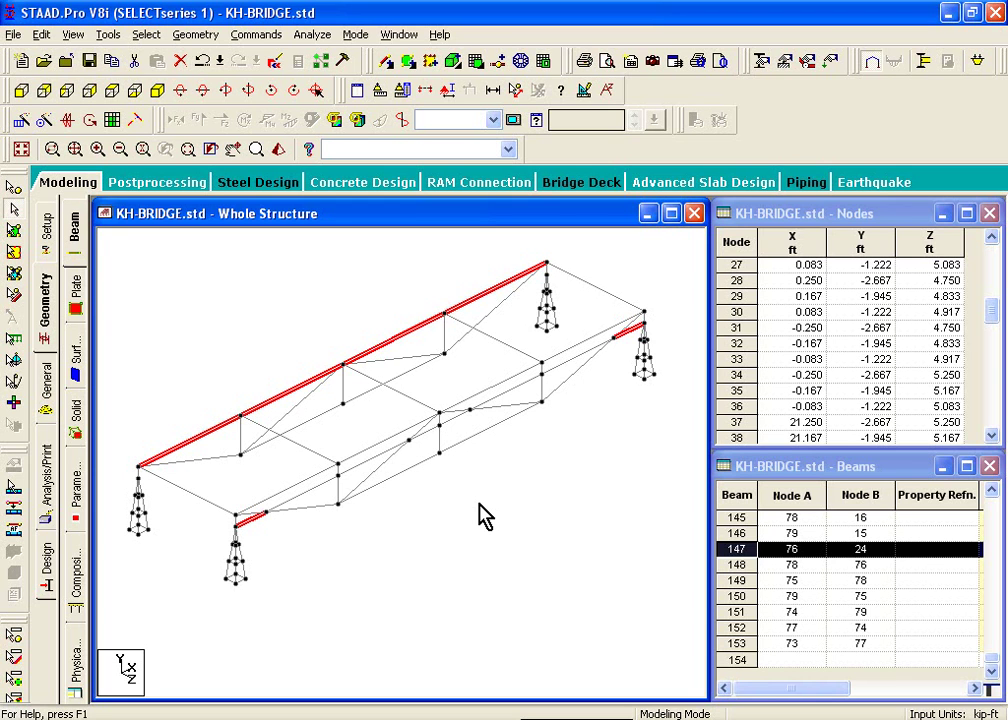
key("Delete")
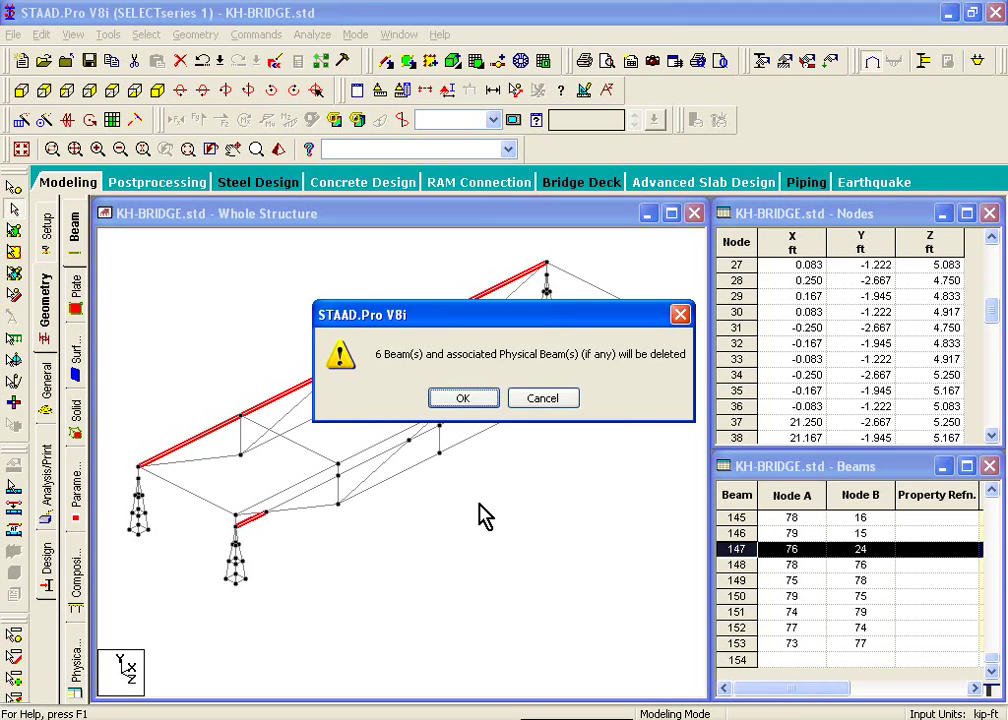
key("Return")
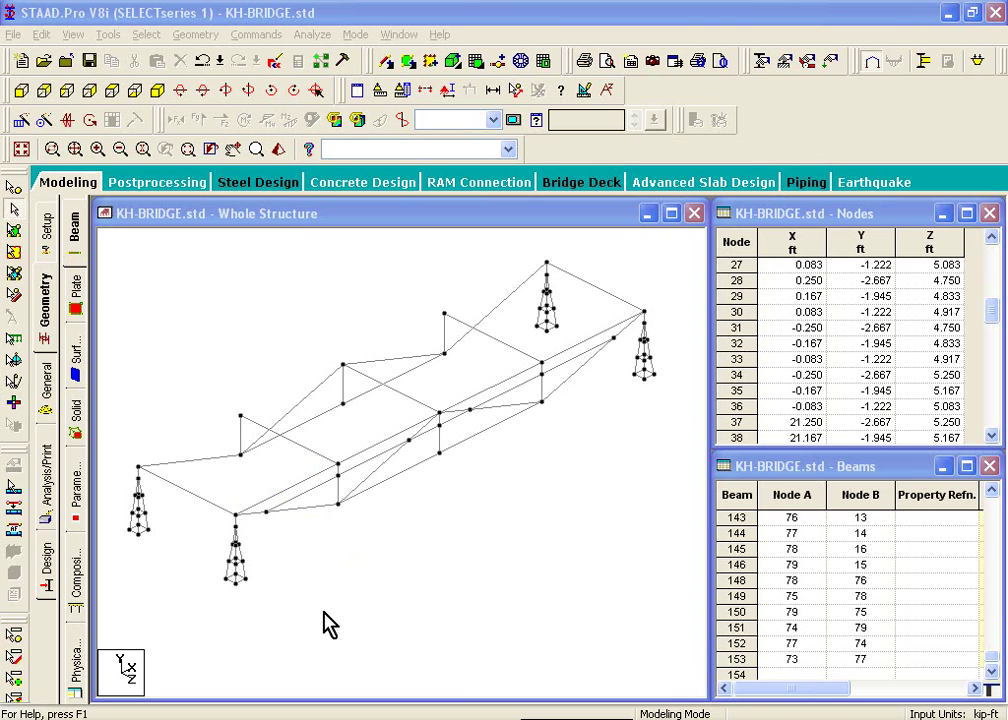
Insert a node at the midpoint of beam 14, the front truss's top chord member between nodes 9 and 10.
left_click(285, 503)
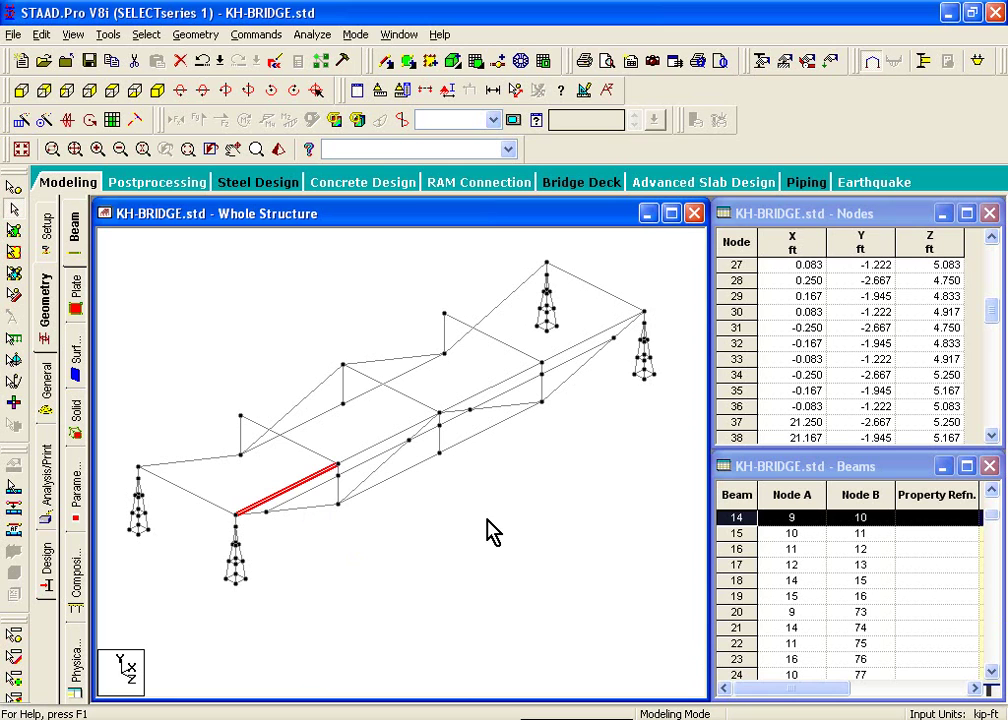
right_click(298, 500)
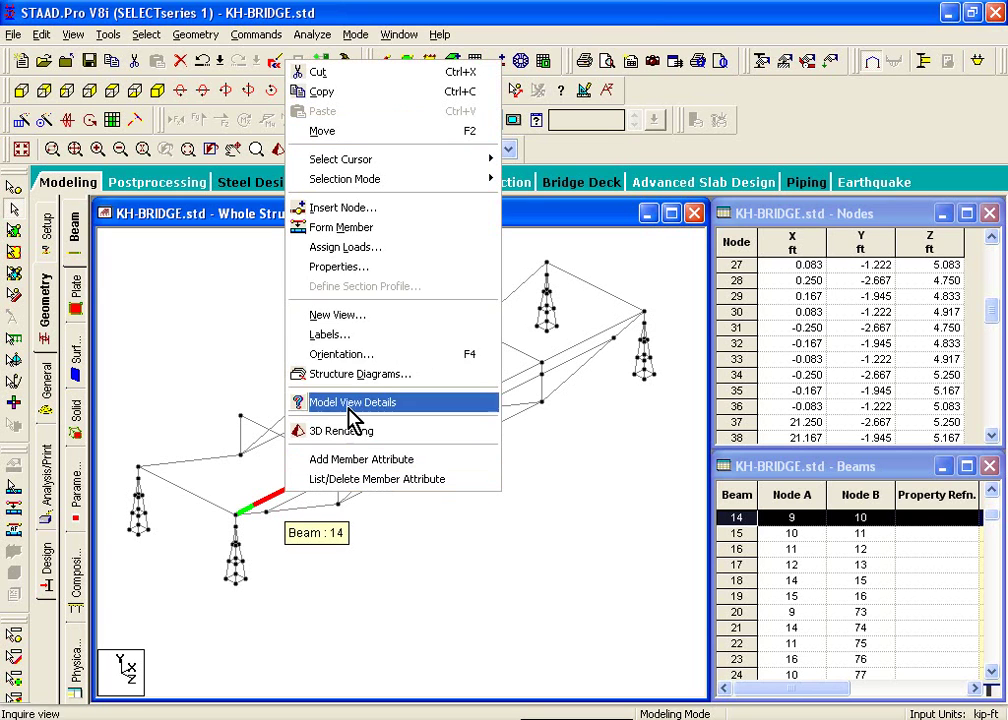
left_click(393, 210)
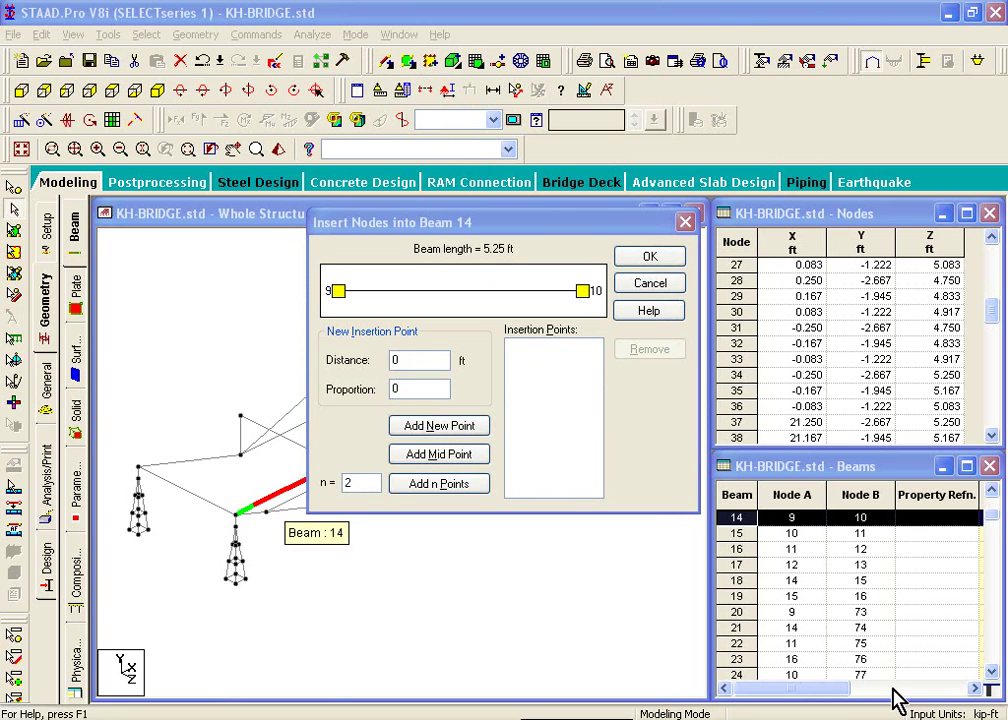
left_click(418, 458)
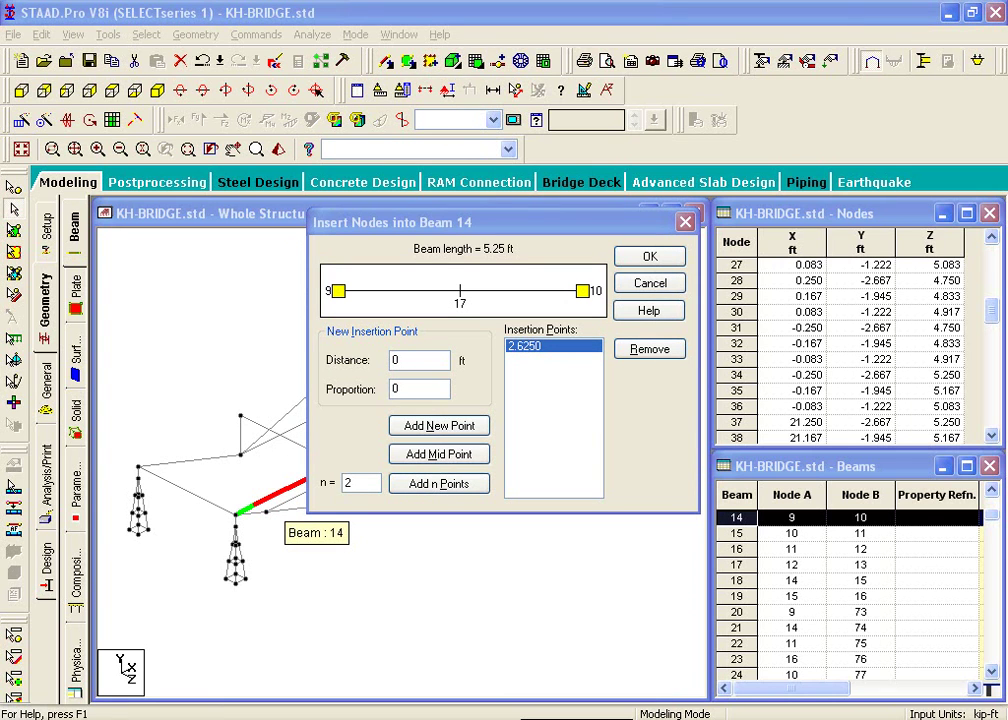
left_click(650, 257)
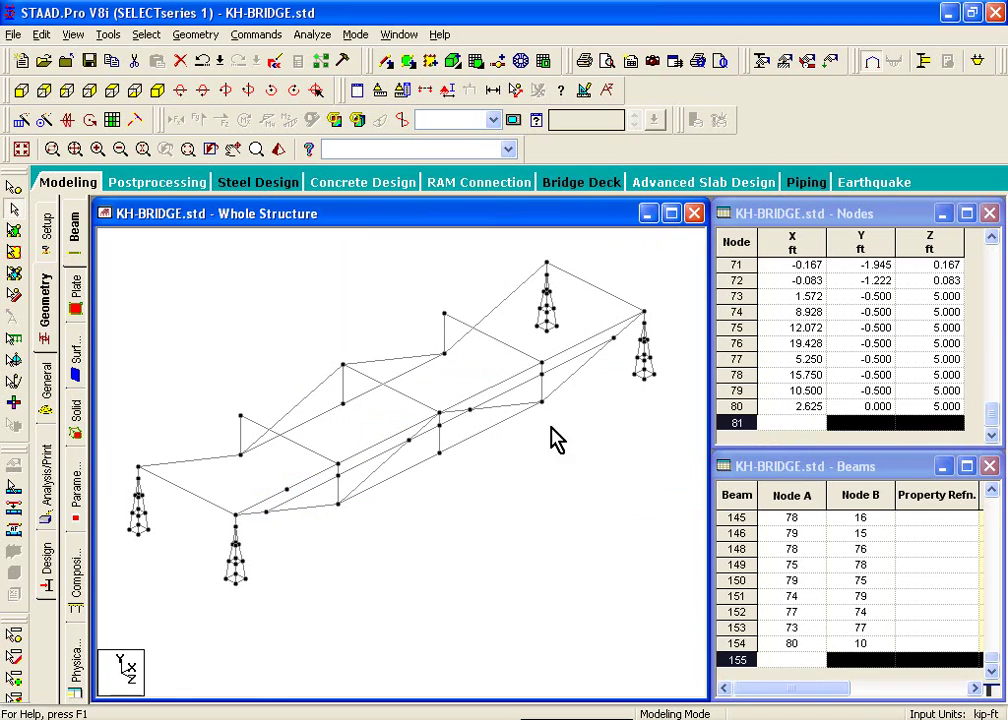
Accept the automatic file save and examine the two beam segments on either side of the new midpoint node.
left_click(268, 502)
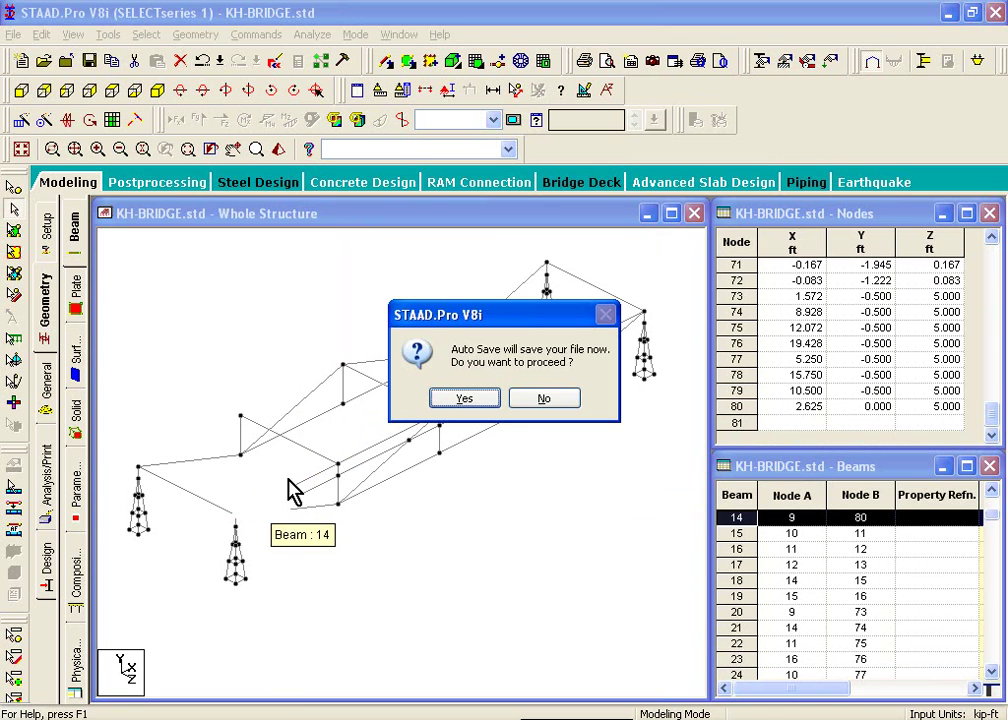
left_click(452, 400)
left_click(310, 481)
left_click(254, 497)
left_click(272, 500)
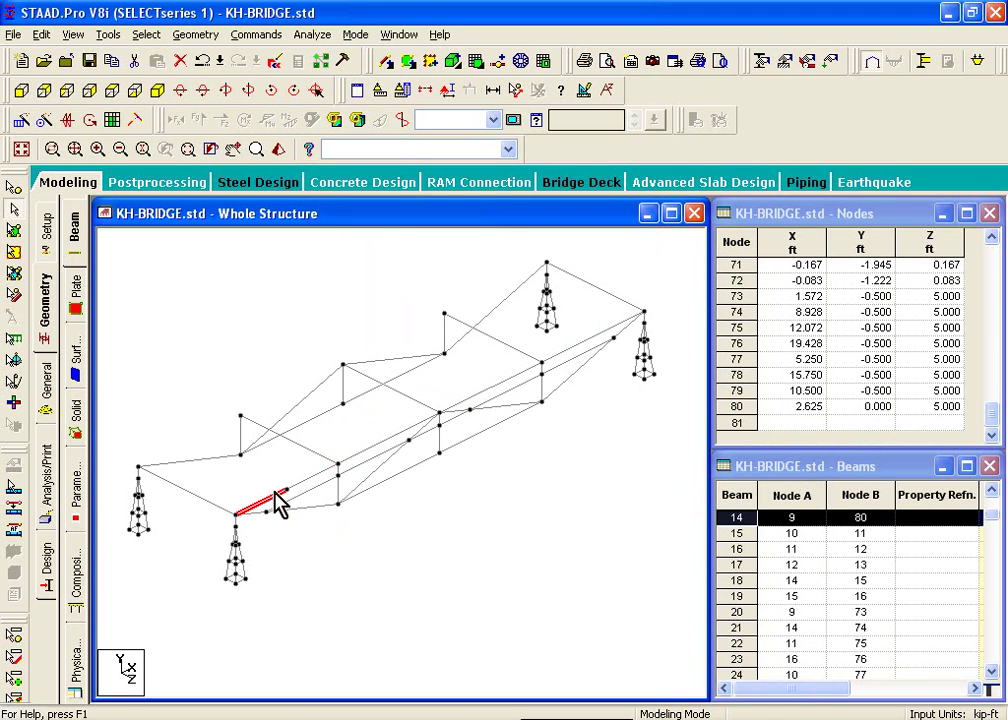
left_click(300, 487)
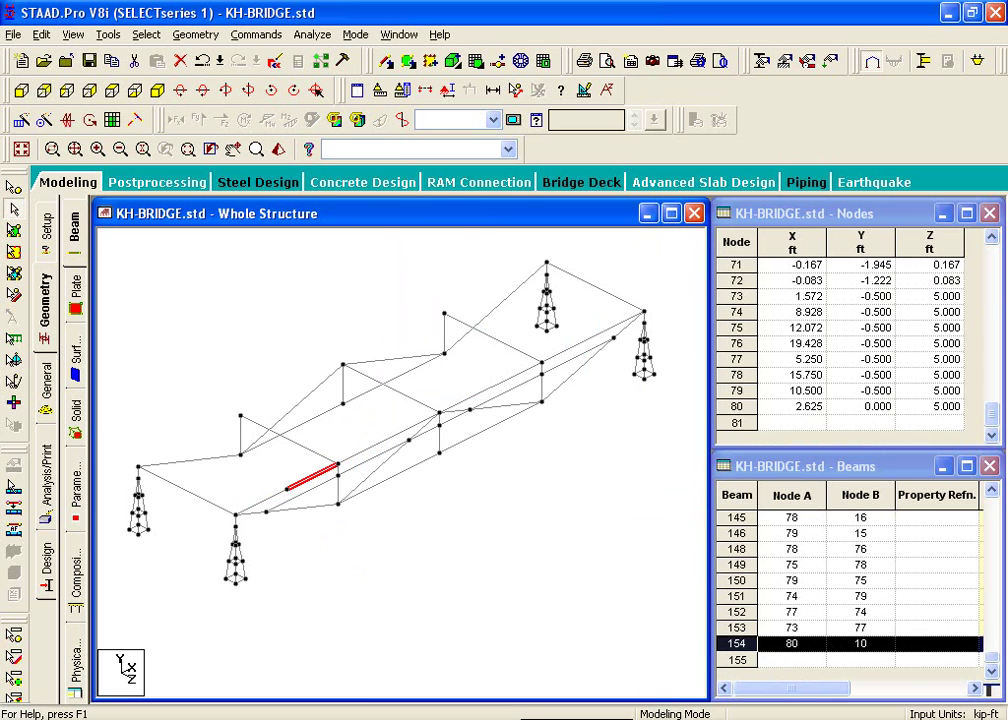
Open node insertion for beam 14, the top chord segment between nodes 9 and 80.
left_click(245, 508)
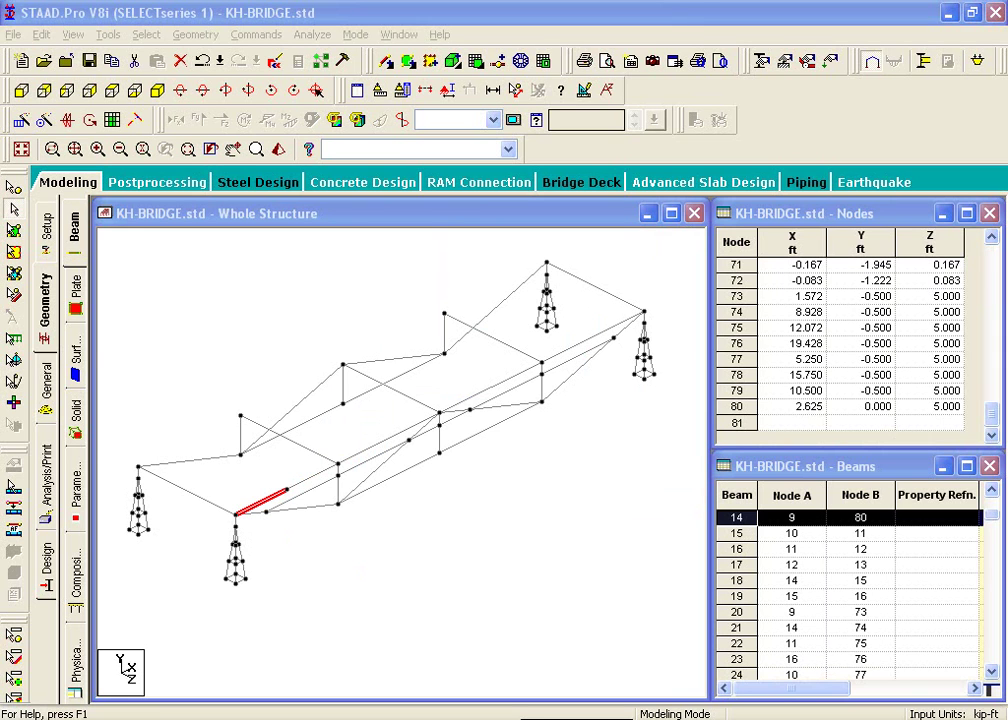
right_click(262, 513)
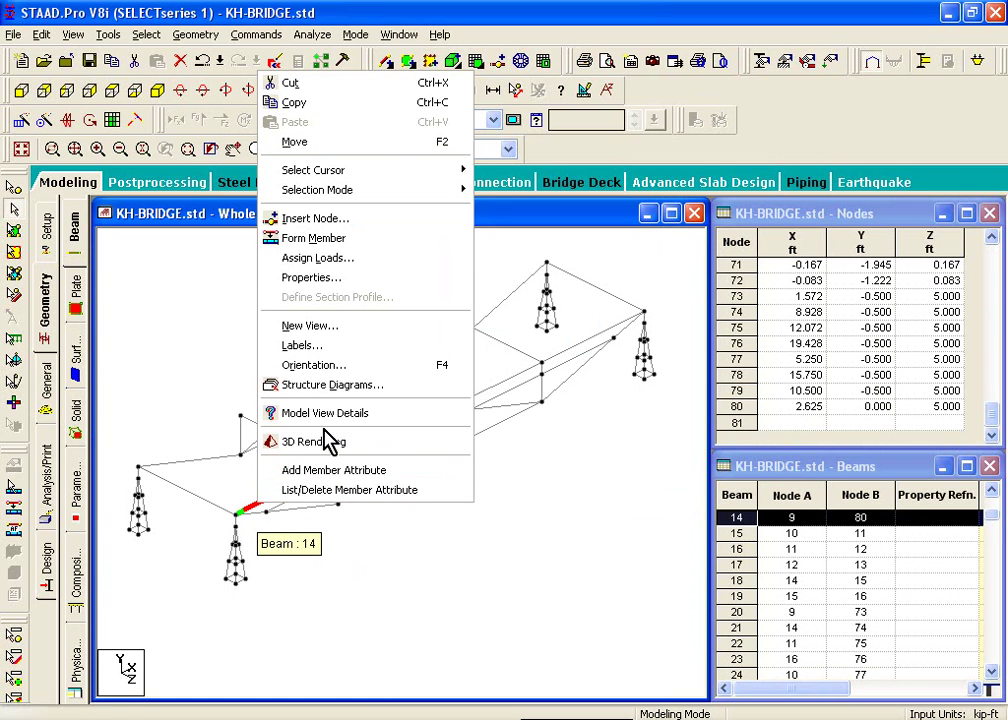
left_click(350, 219)
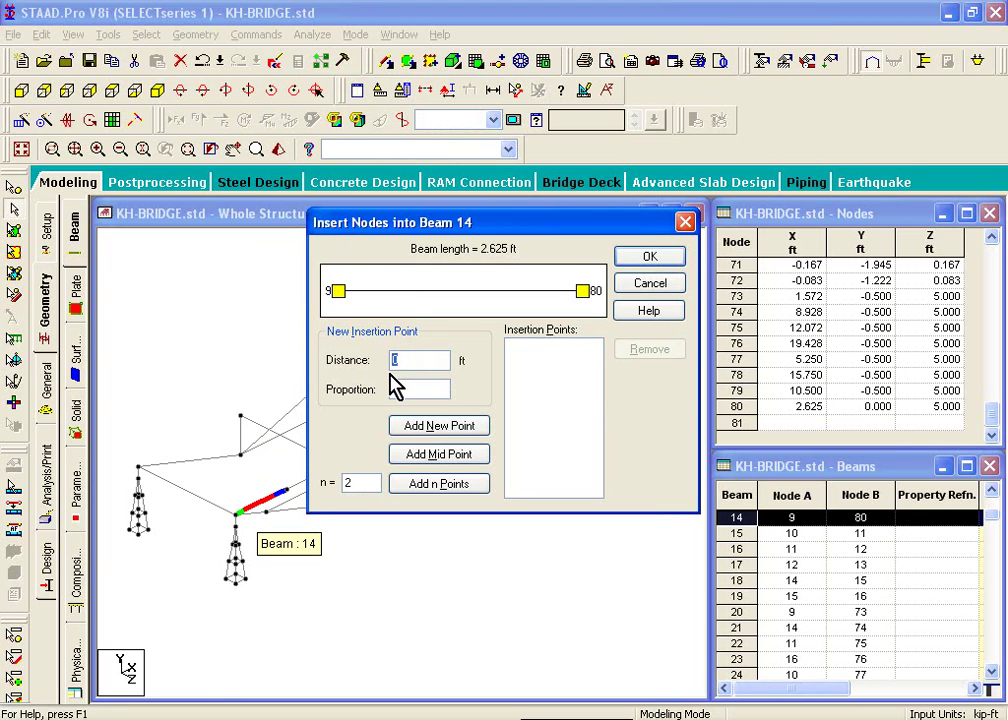
type("2")
left_click(452, 428)
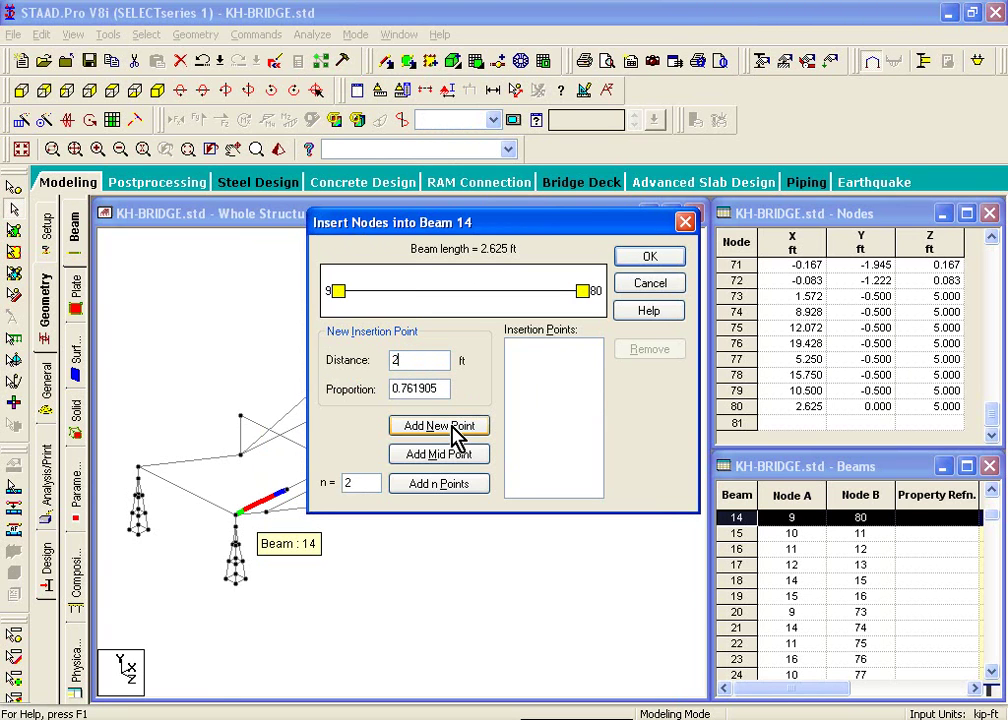
double_click(427, 360)
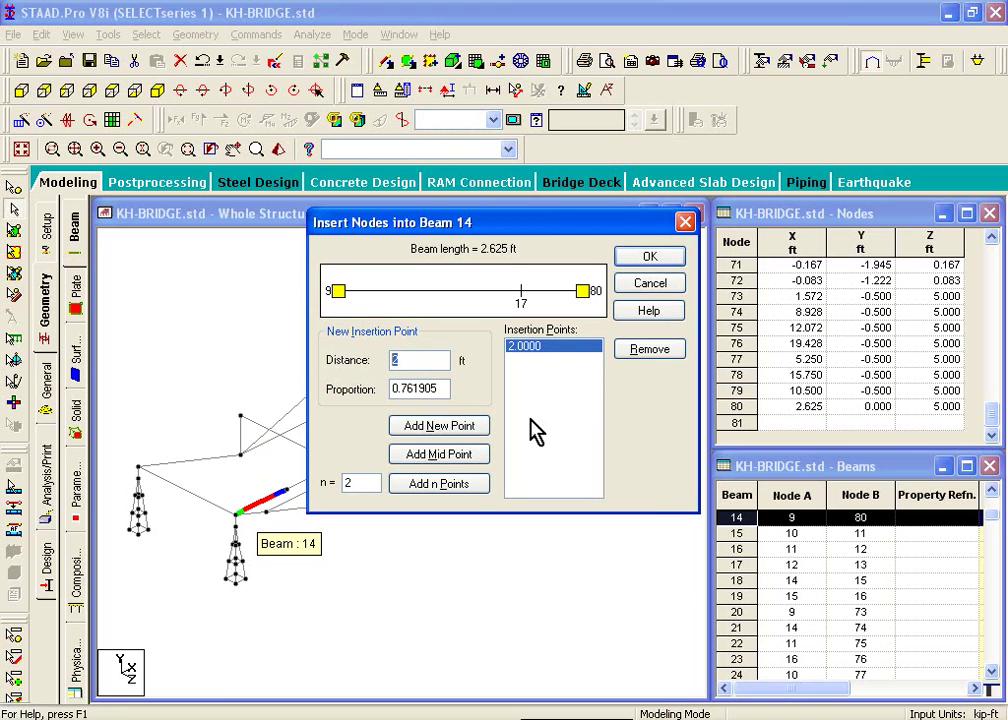
left_click(533, 348)
left_click(634, 355)
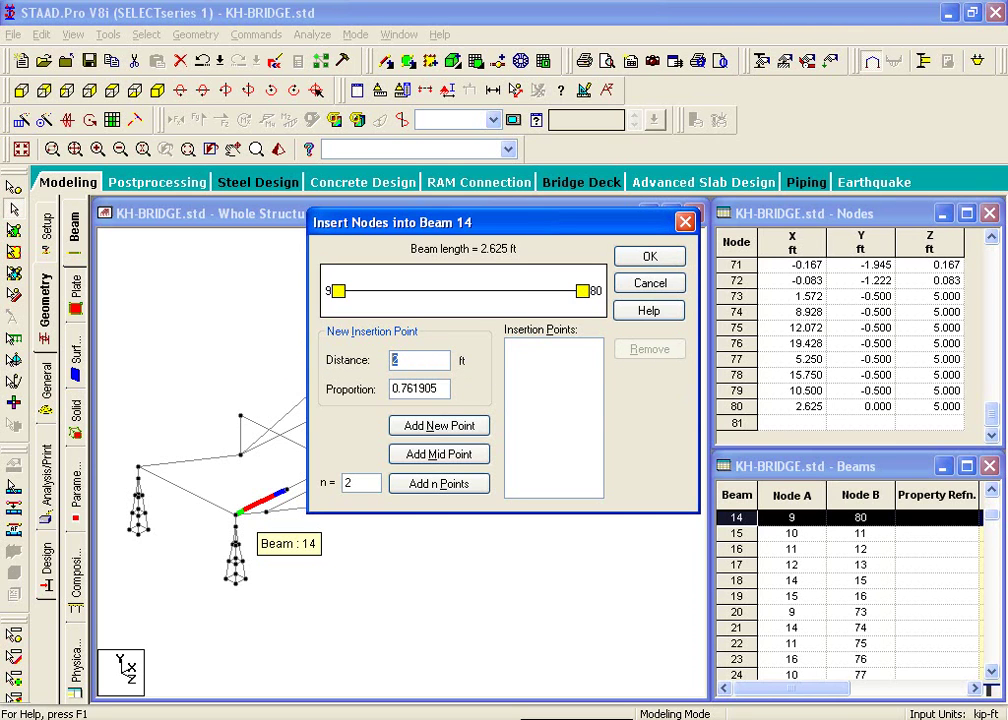
Insert two nodes into beam 14 at distances of 0.5 ft and 2 ft from node 9.
type("0.5")
left_click(439, 425)
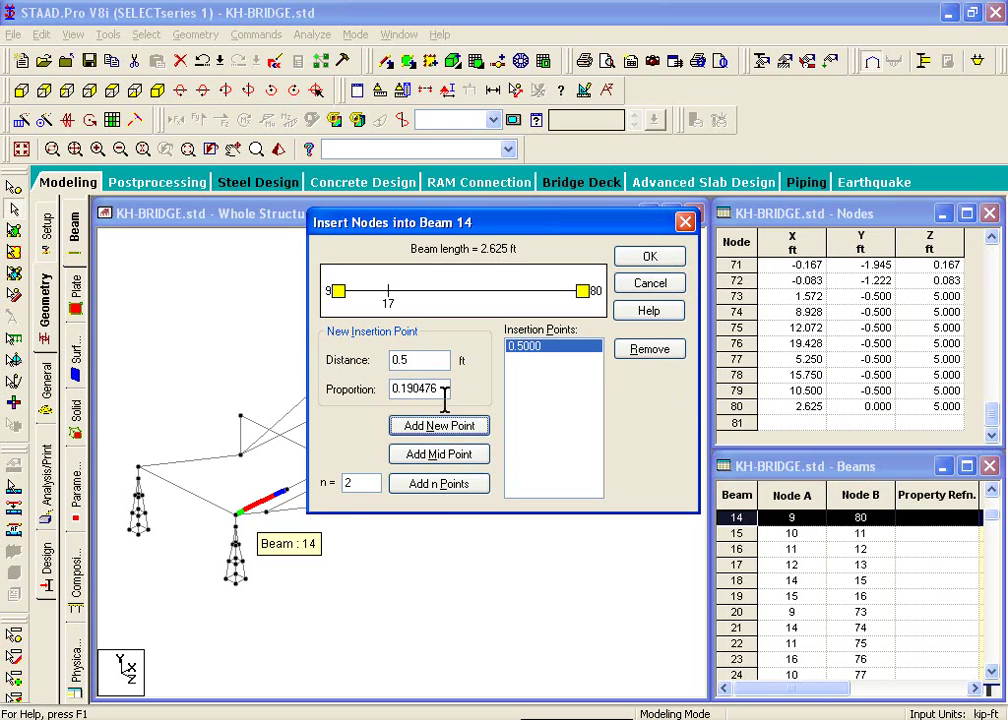
type("2")
left_click(453, 429)
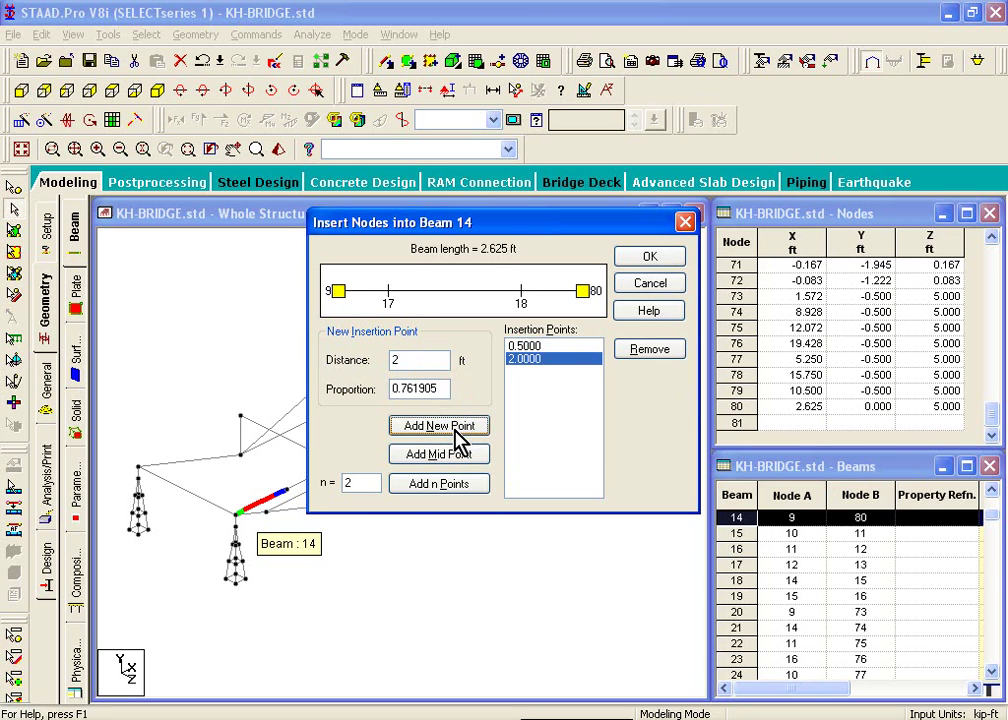
left_click(543, 347)
left_click(540, 358)
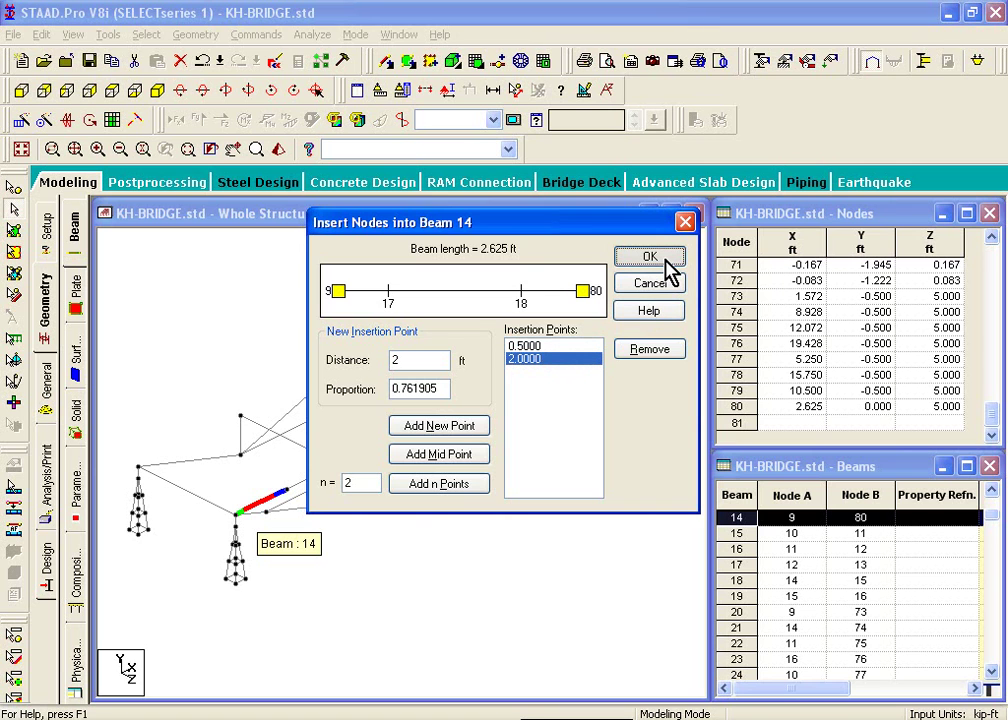
left_click(650, 258)
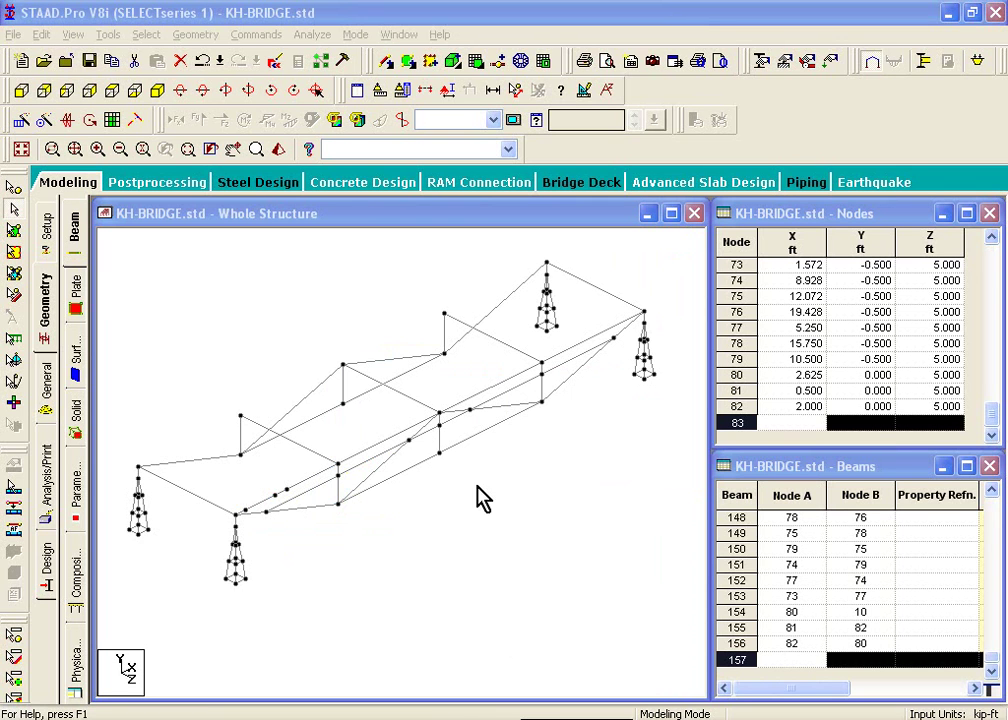
Add insertion points at 0.33 ft and 0.98 ft to beam 154, the top chord segment between nodes 80 and 10.
left_click(303, 482)
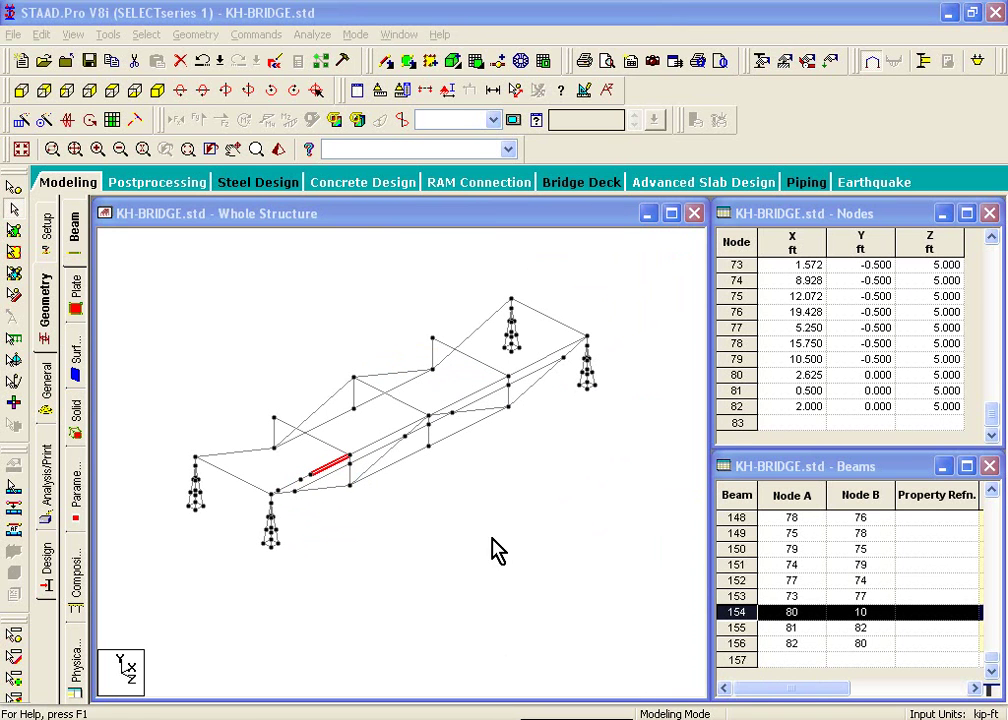
right_click(330, 477)
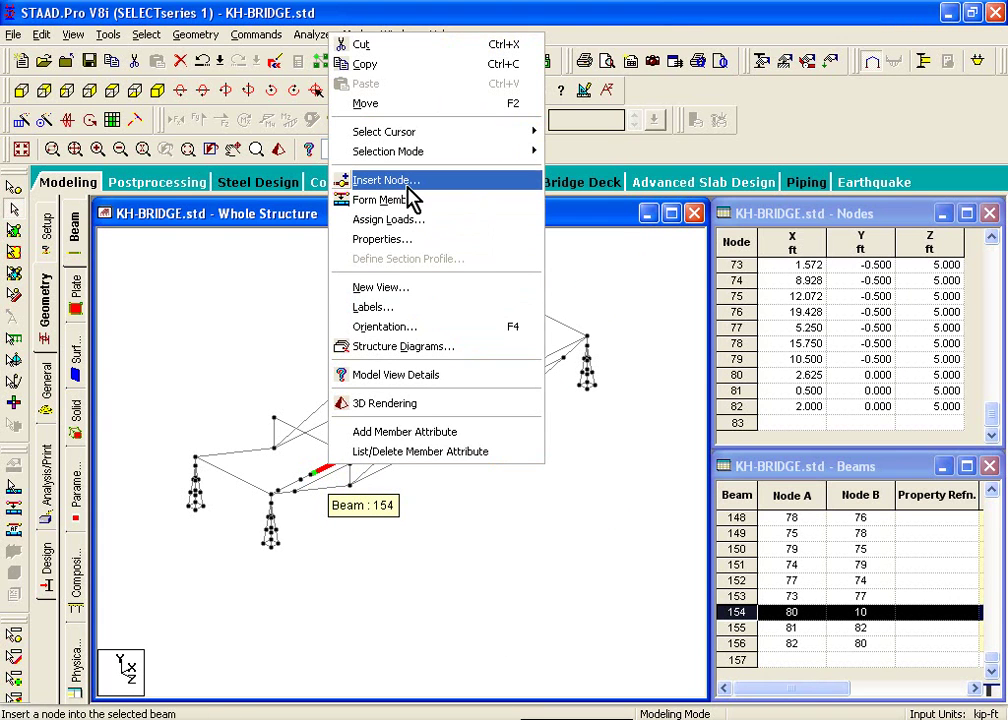
left_click(410, 195)
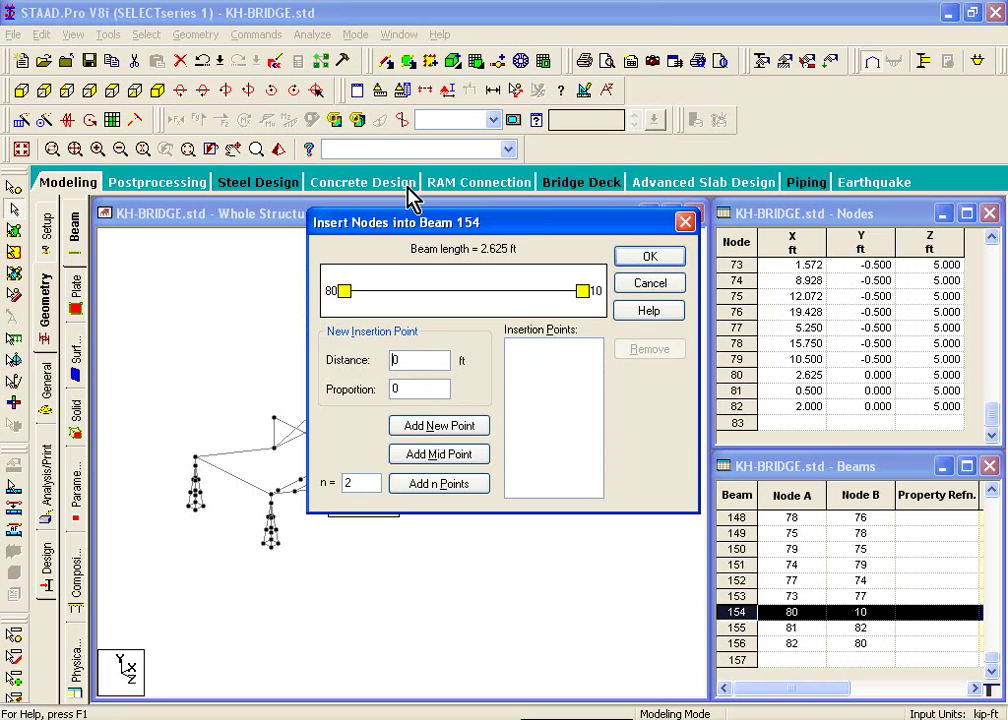
double_click(436, 360)
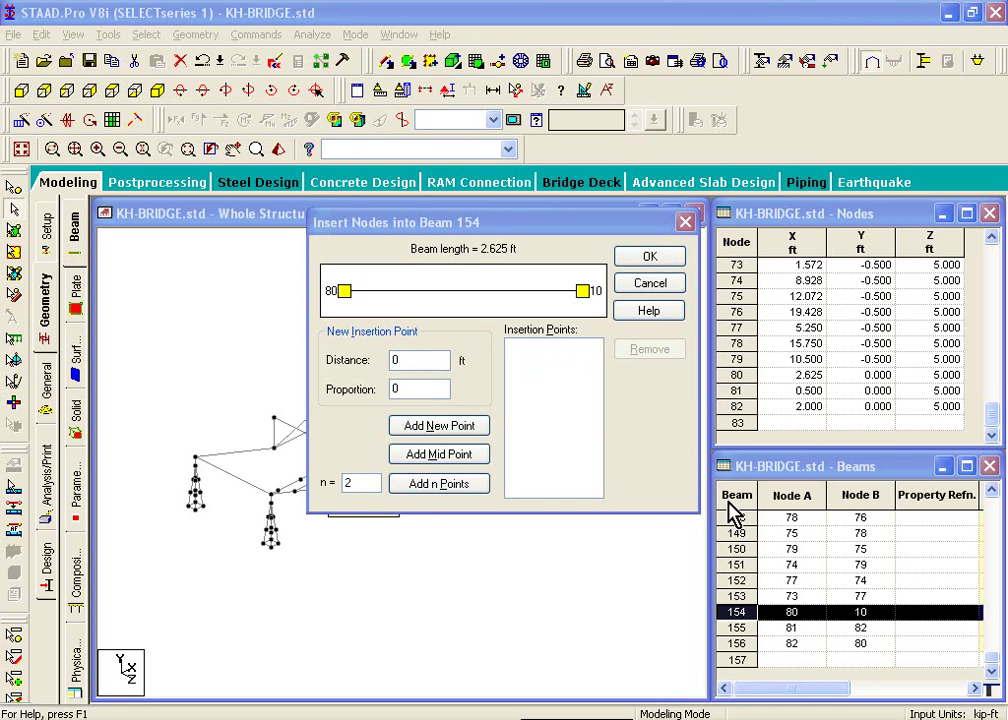
left_click(398, 358)
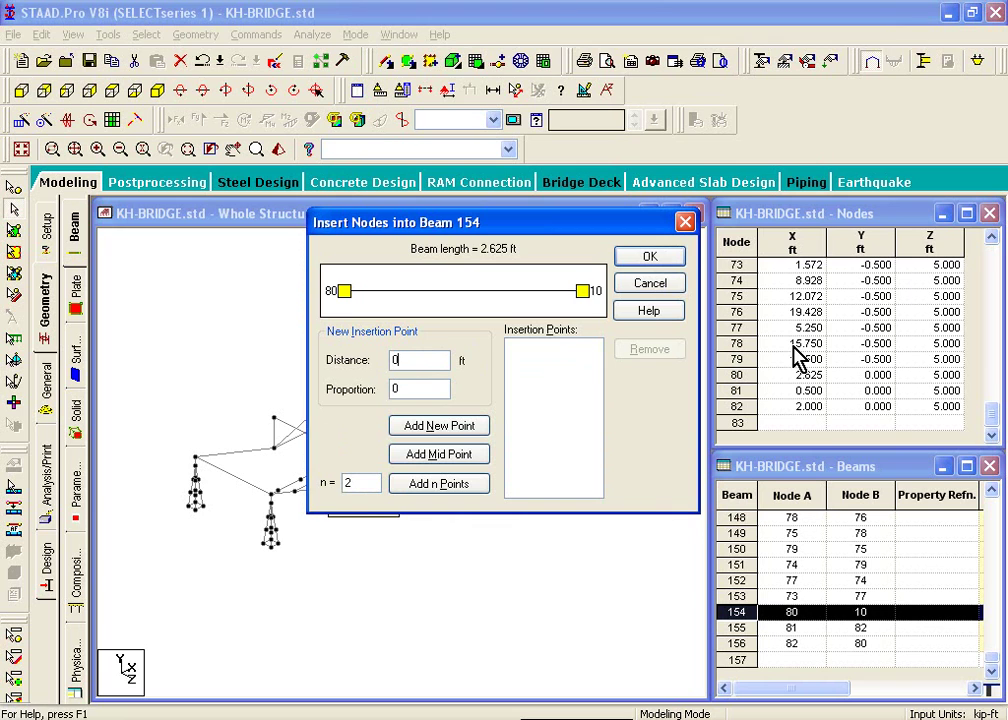
type(".33")
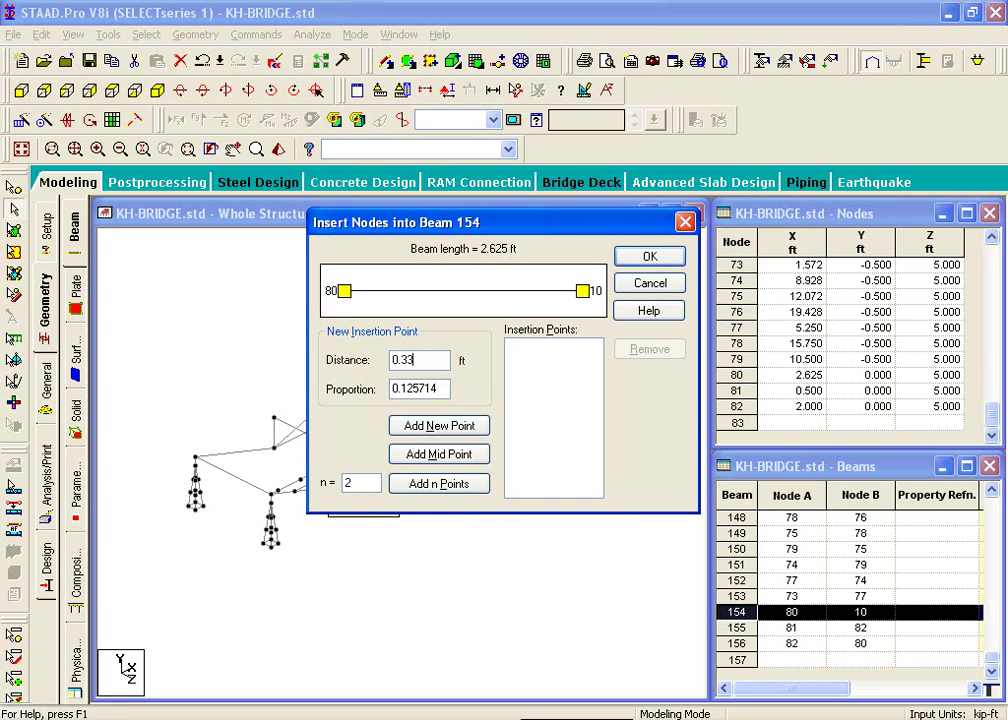
left_click(481, 429)
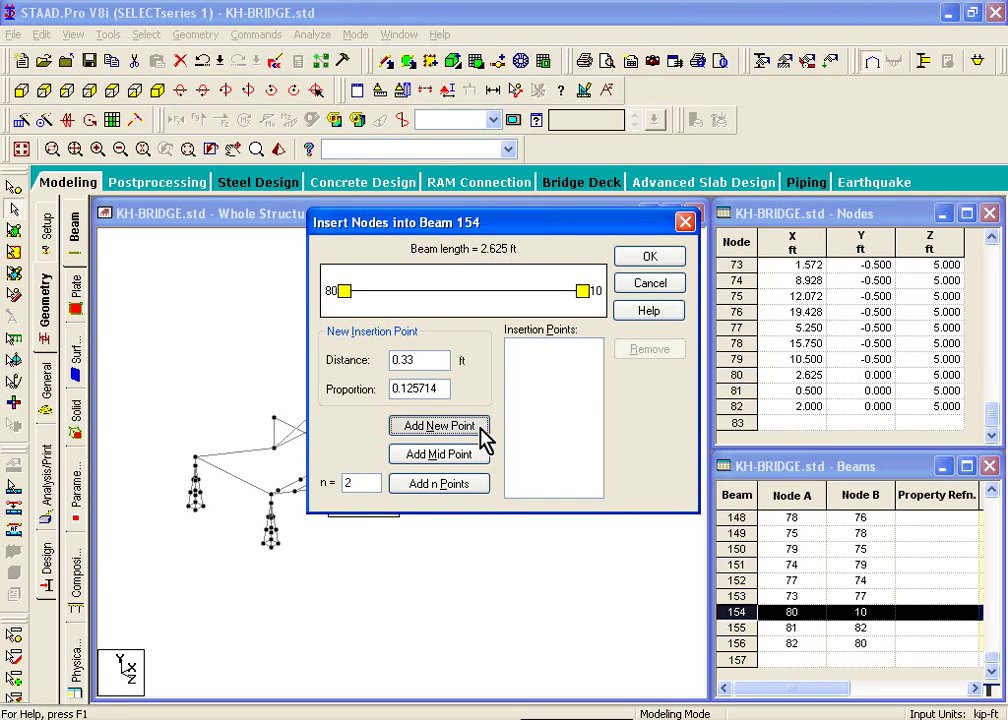
key("BackSpace")
key("BackSpace")
key("BackSpace")
type(".98")
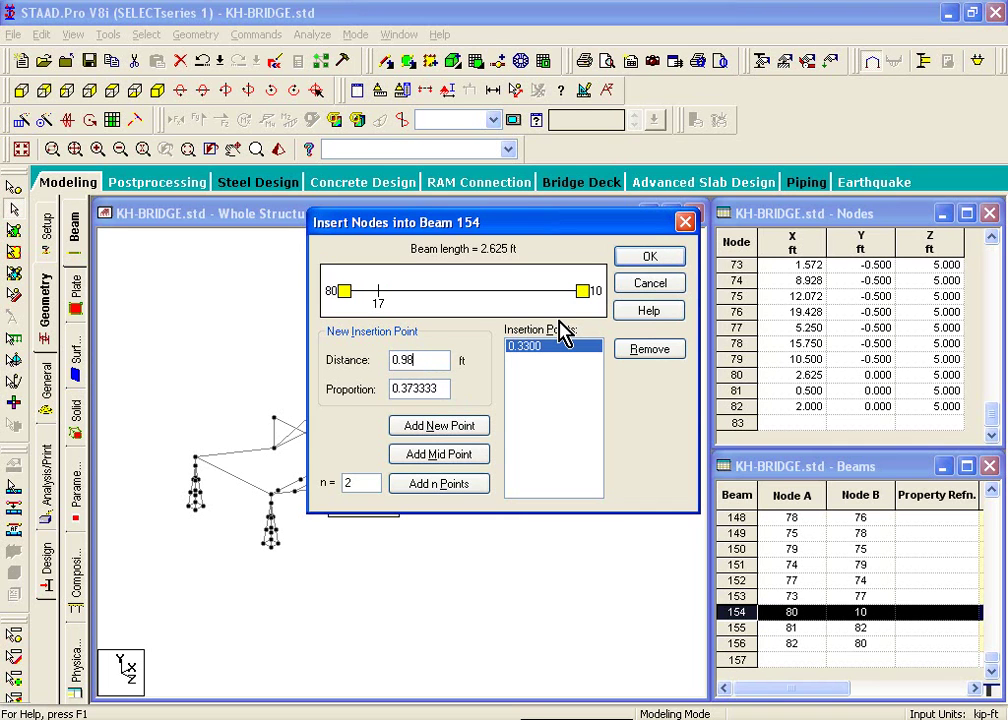
left_click(447, 426)
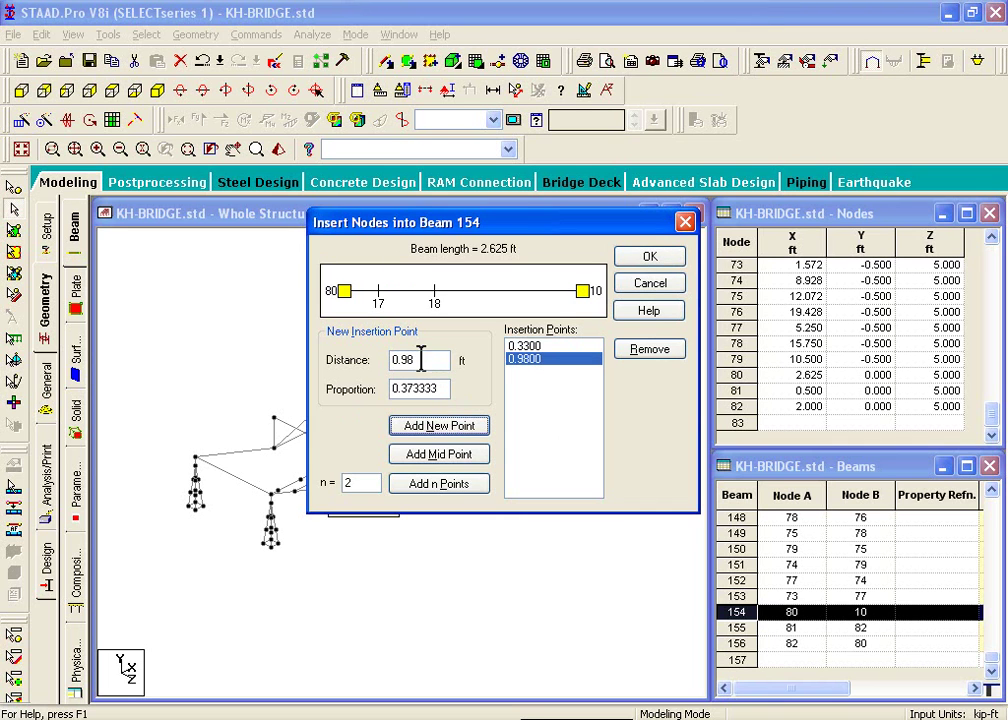
Add insertion points at 1.64 ft and 2.3 ft to beam 154 and insert all four nodes.
key("BackSpace")
key("BackSpace")
key("BackSpace")
key("BackSpace")
key("BackSpace")
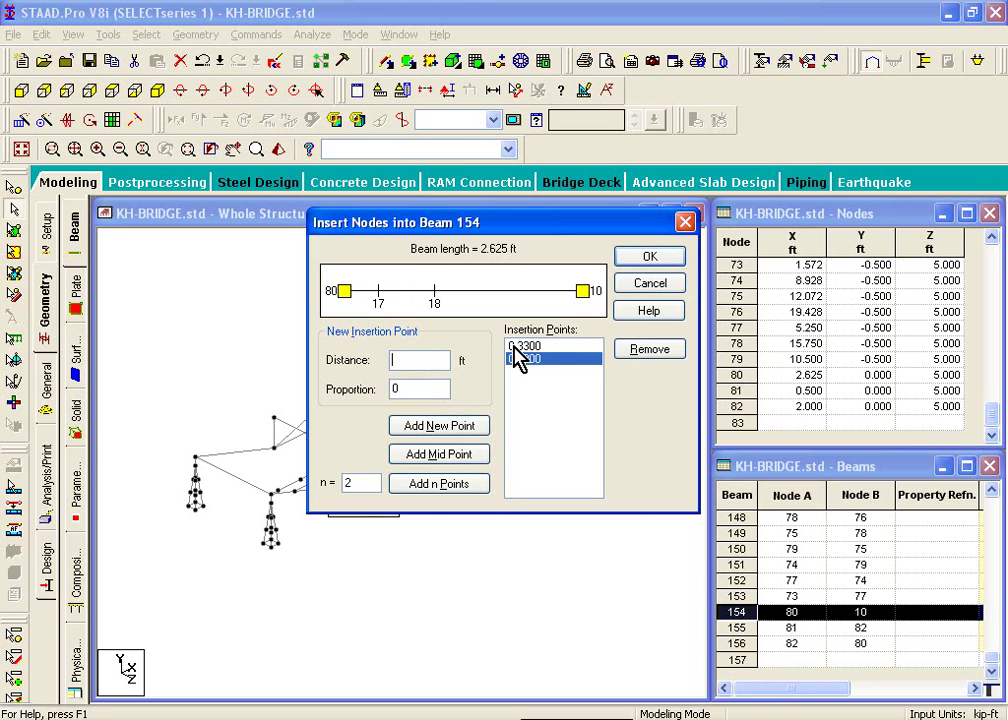
type("1.64")
left_click(477, 425)
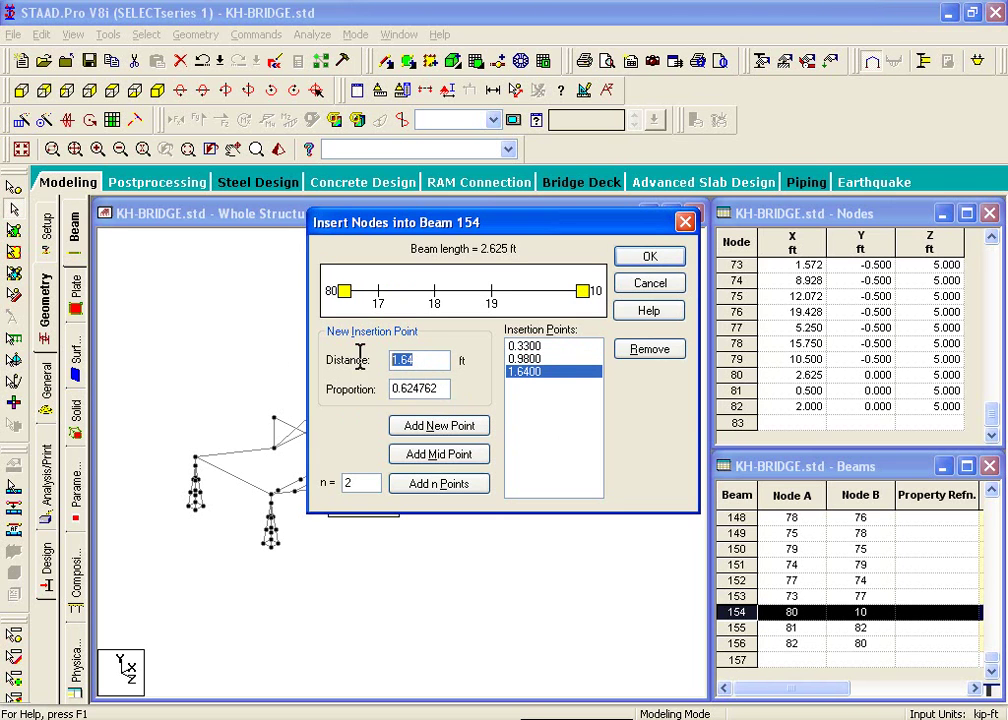
type("2.3")
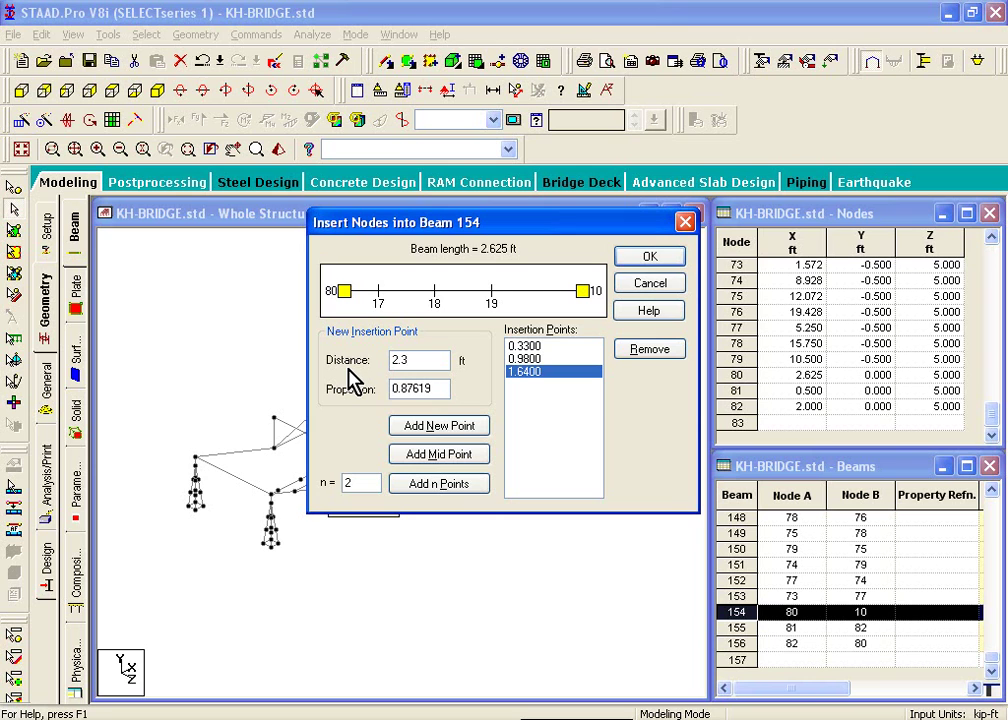
left_click(475, 426)
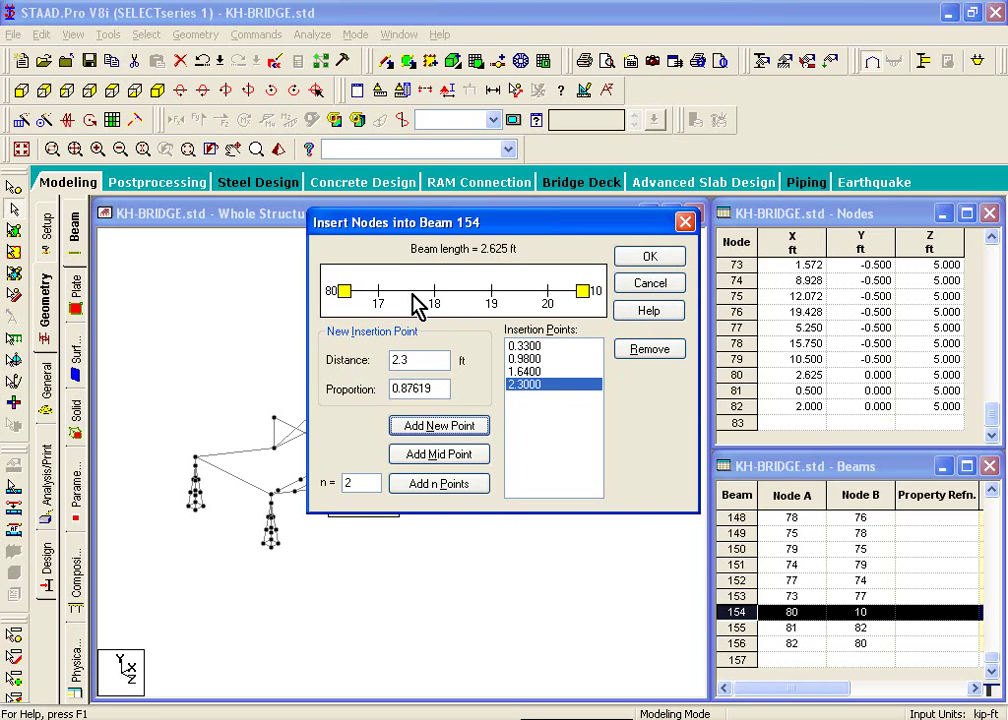
left_click(661, 263)
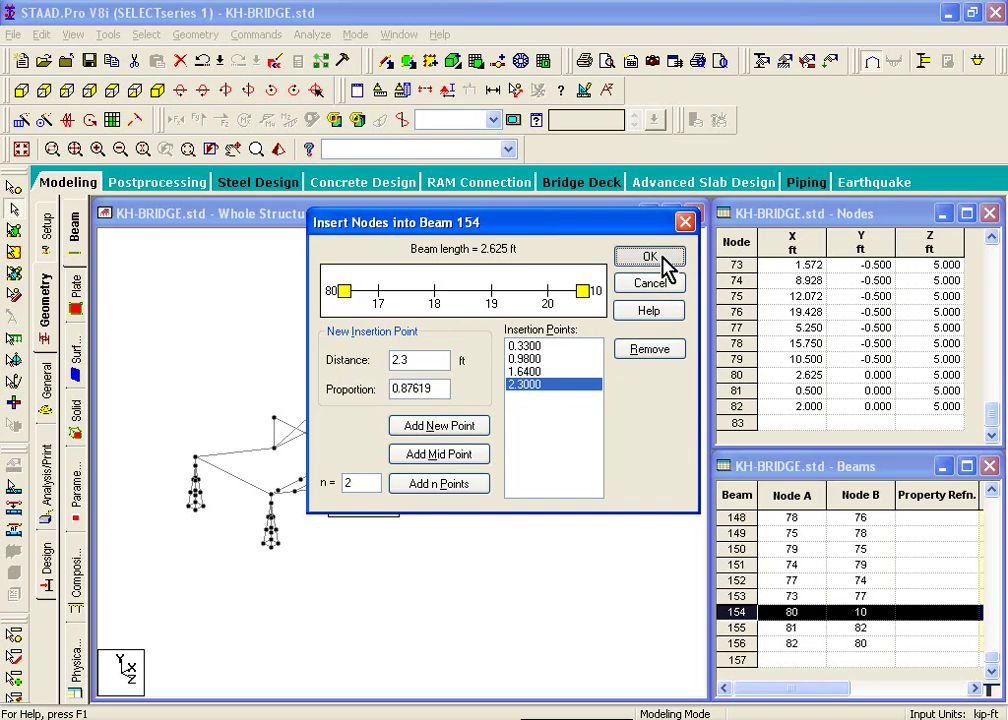
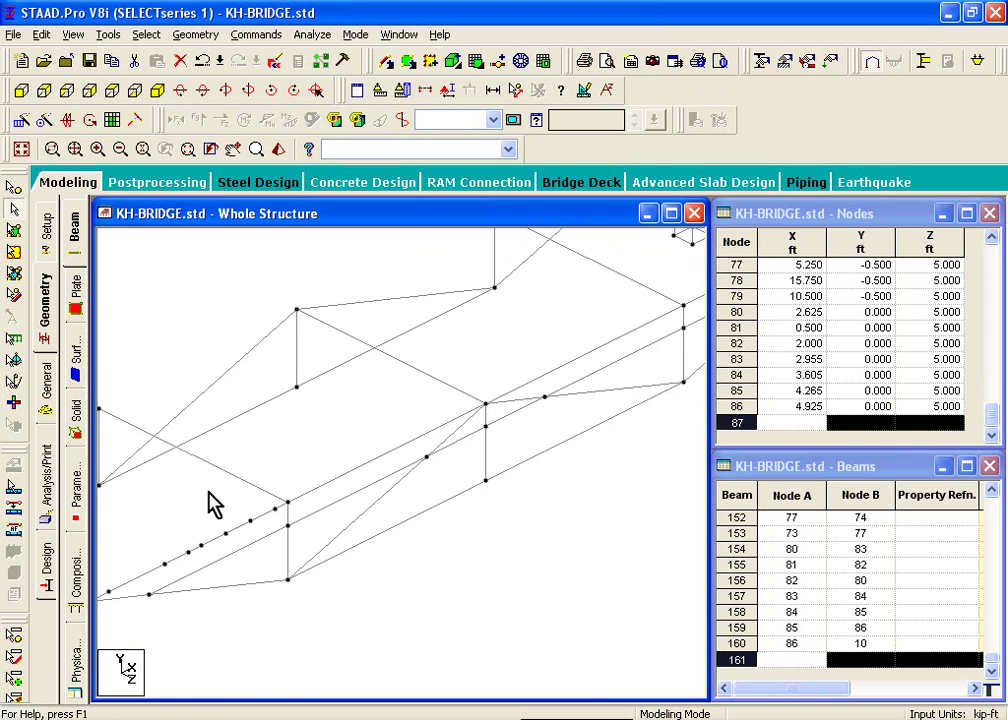
Open node insertion for beam 153, the lower chord segment between nodes 73 and 77, and add insertion points at 1.05 ft and 1.7 ft.
middle_click_drag(304, 479, 412, 398)
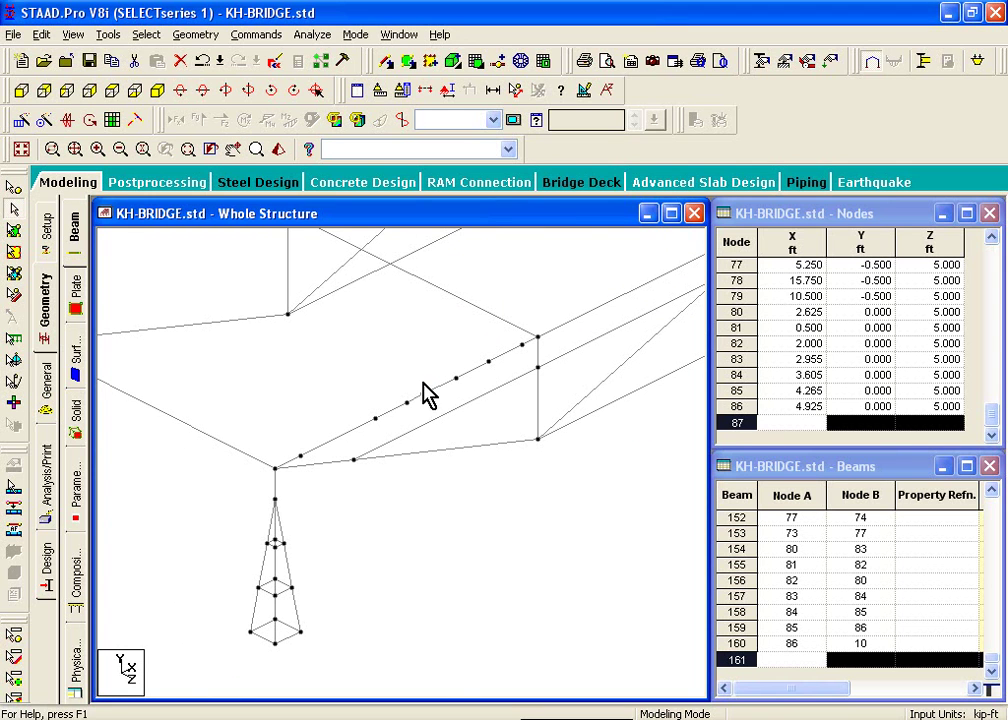
left_click(437, 426)
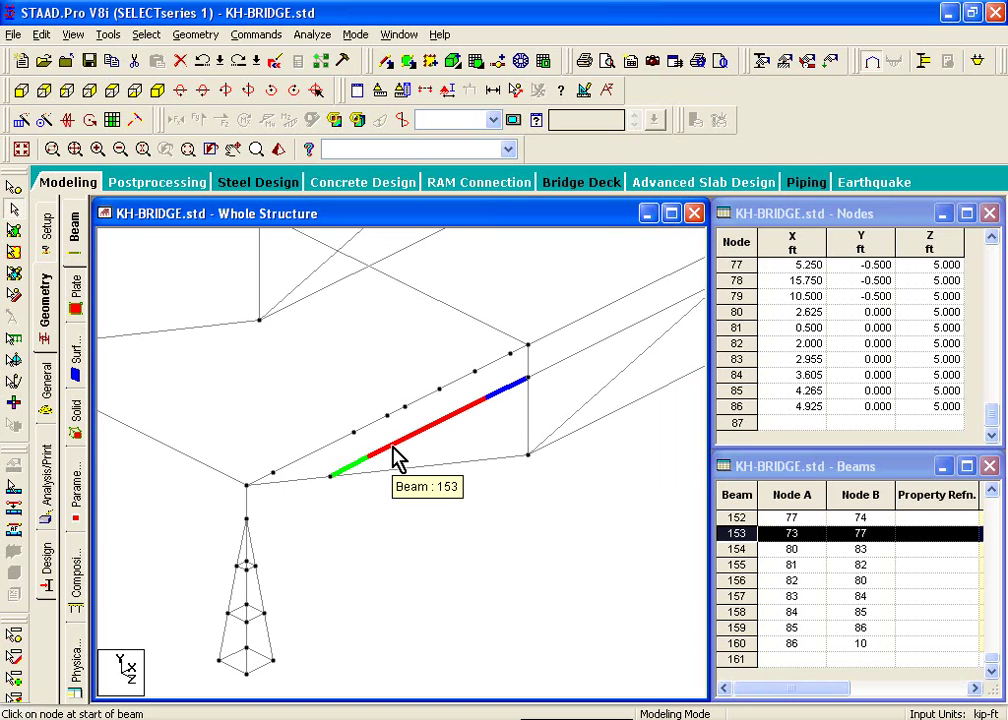
right_click(397, 458)
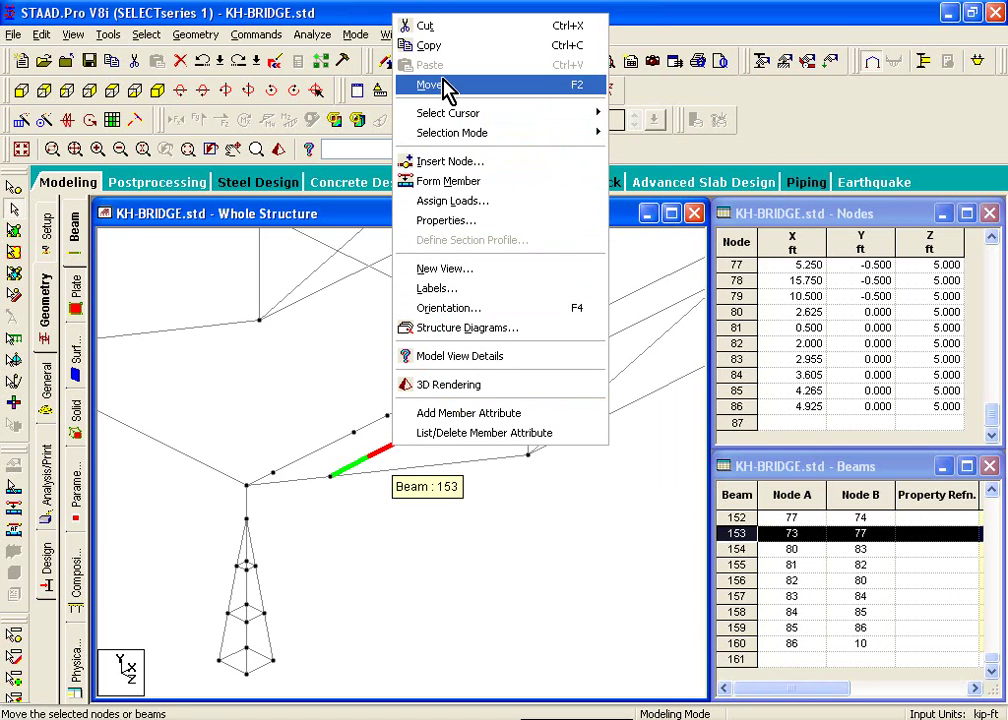
left_click(455, 164)
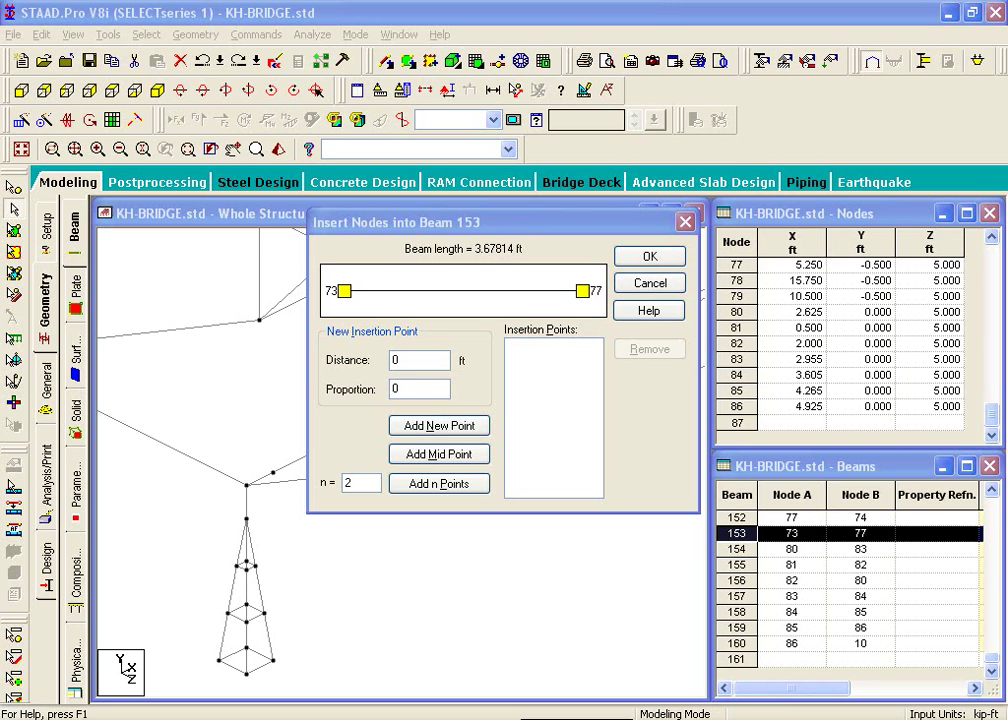
double_click(407, 359)
type("1.05")
left_click(460, 427)
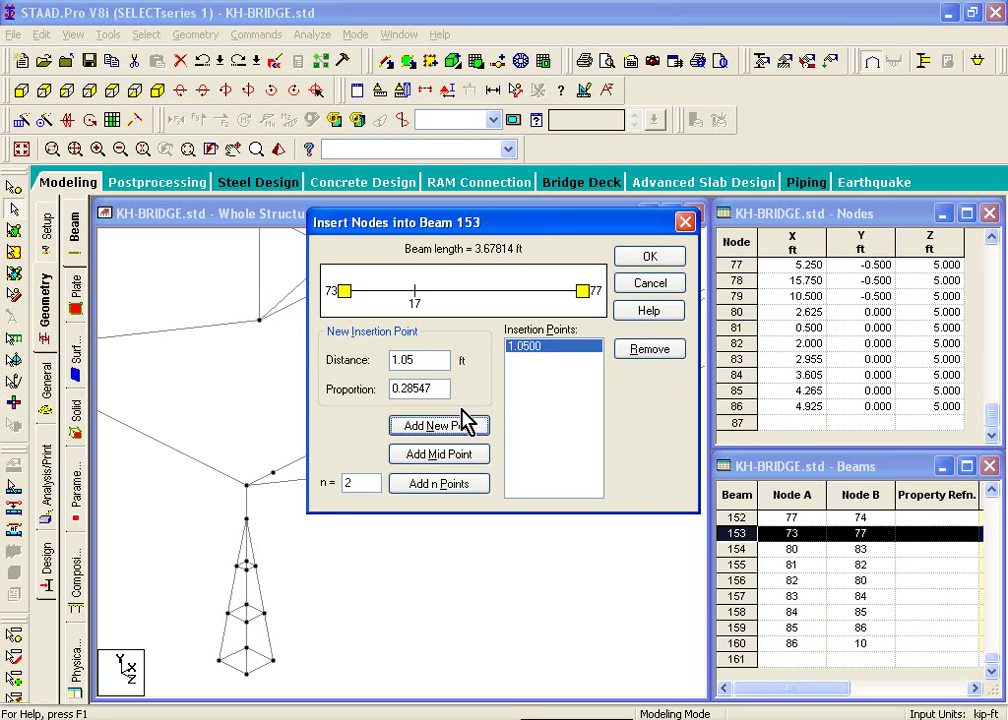
double_click(439, 360)
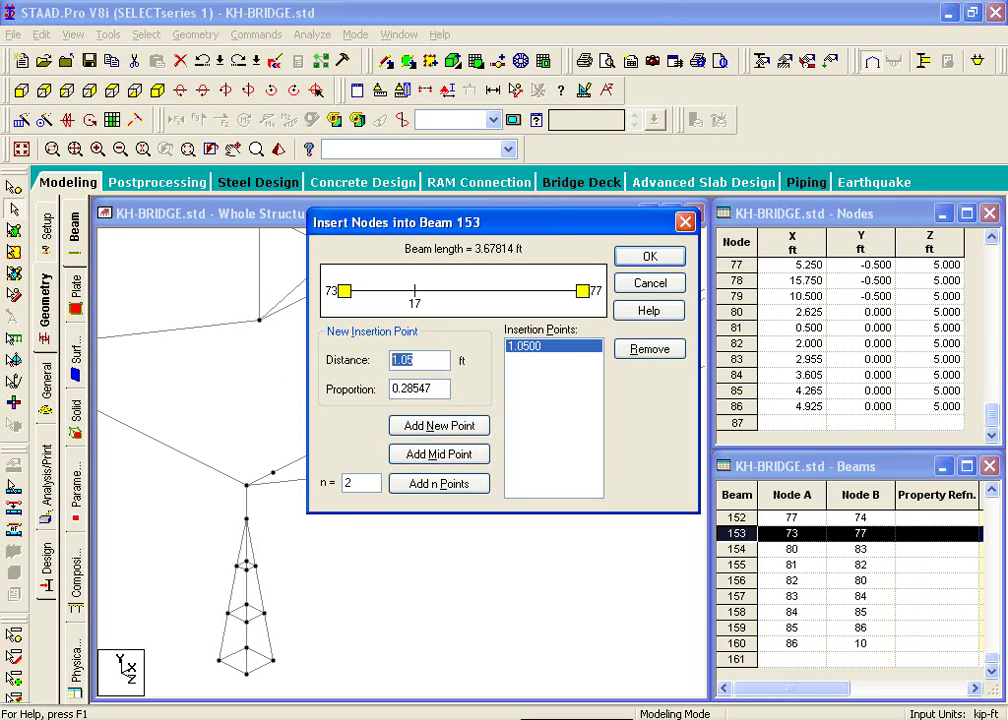
type("1.7")
left_click(440, 425)
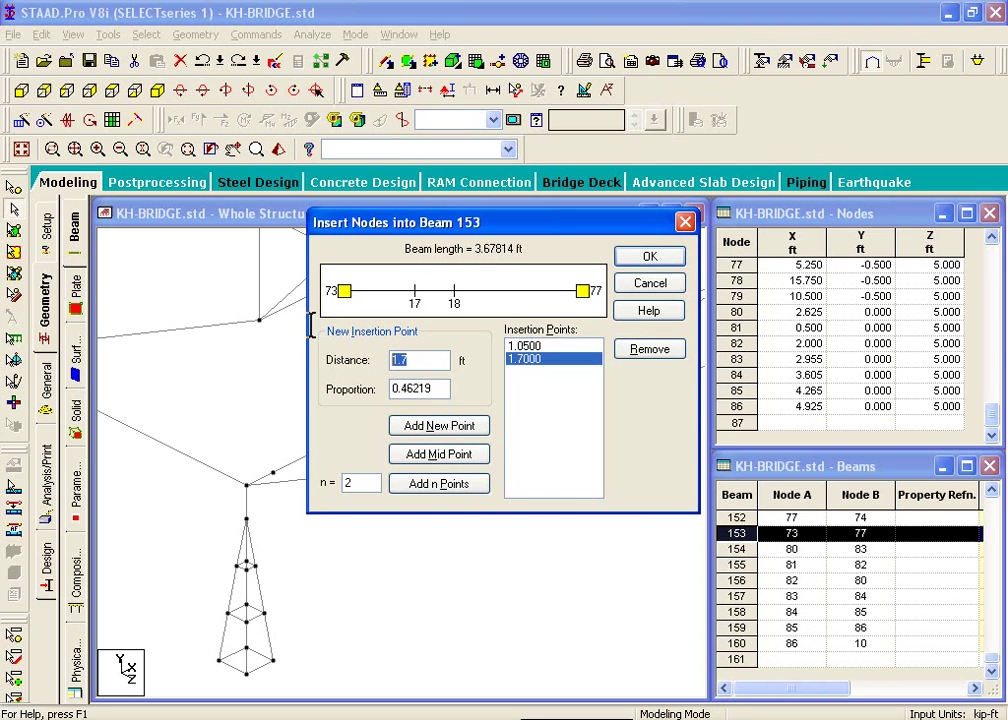
Add insertion points at 2.37 ft and 3.02 ft to beam 153 and insert all four nodes.
type("2")
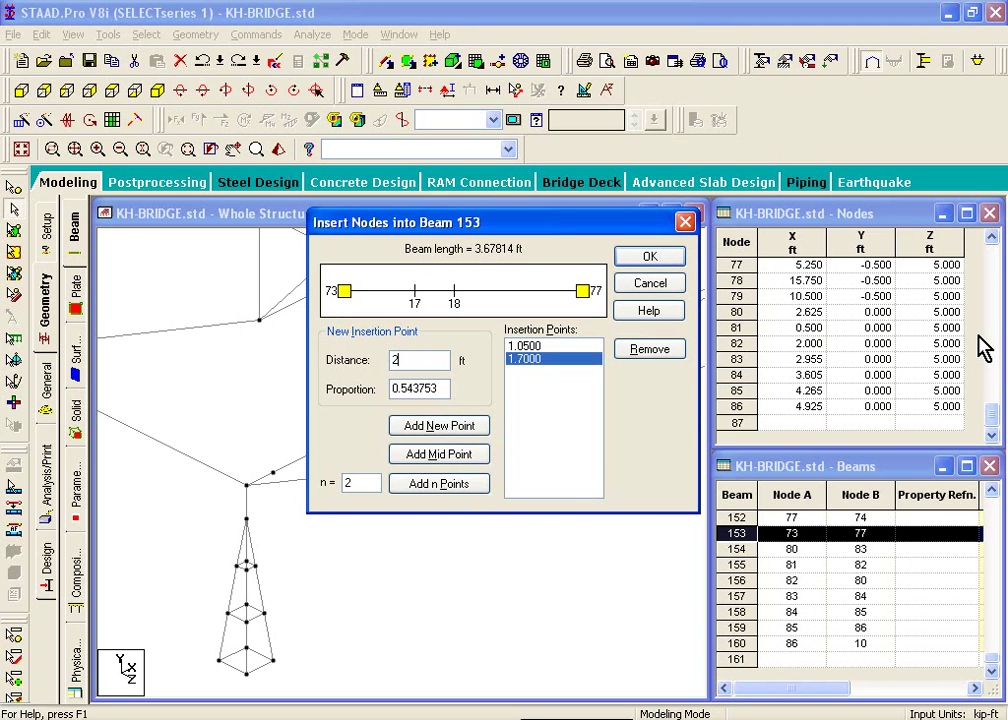
type(".37")
left_click(436, 427)
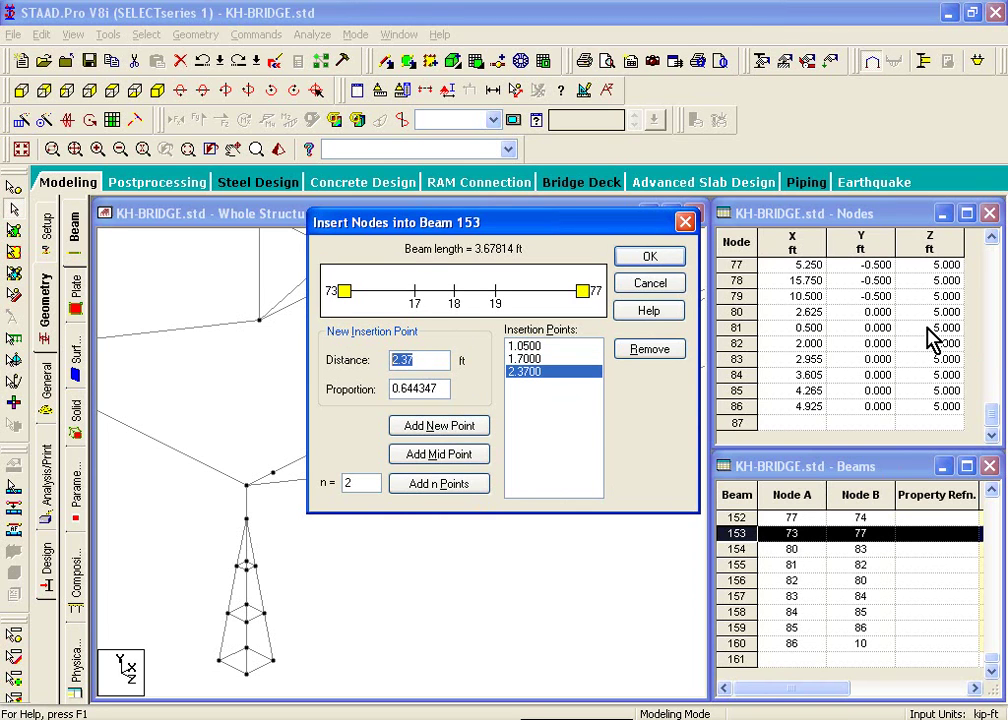
type("3.0")
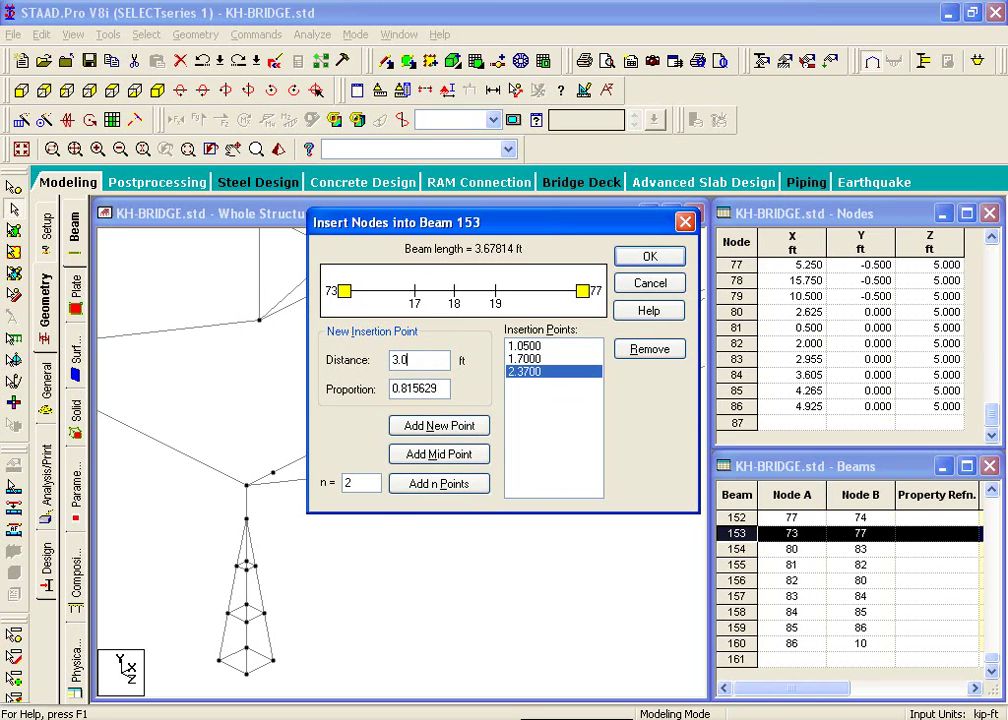
type("2")
left_click(415, 428)
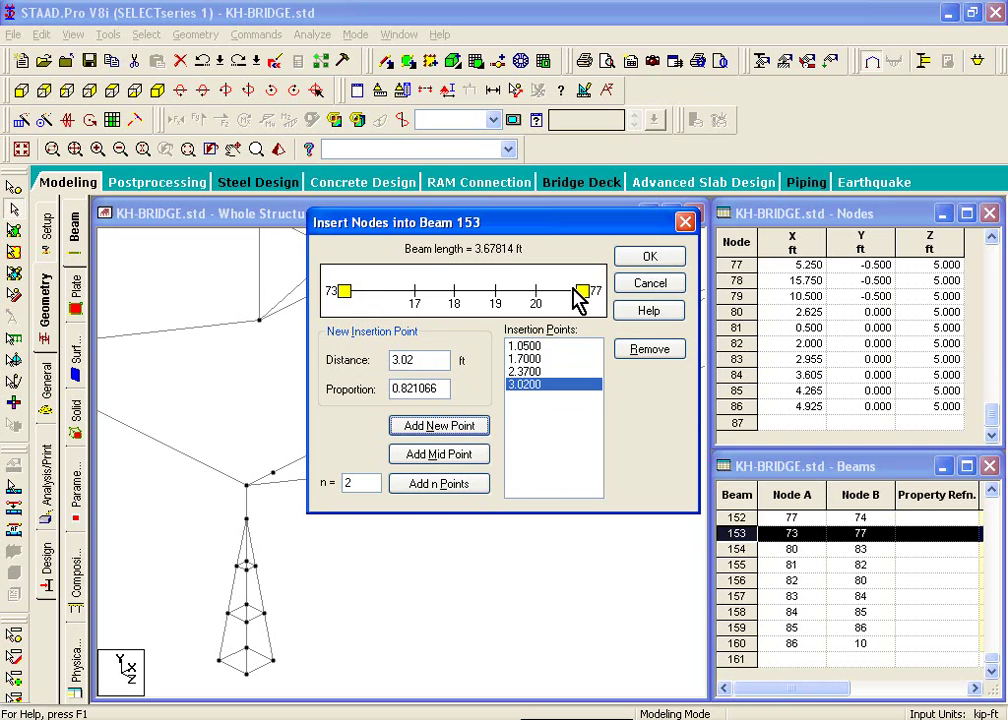
left_click(630, 262)
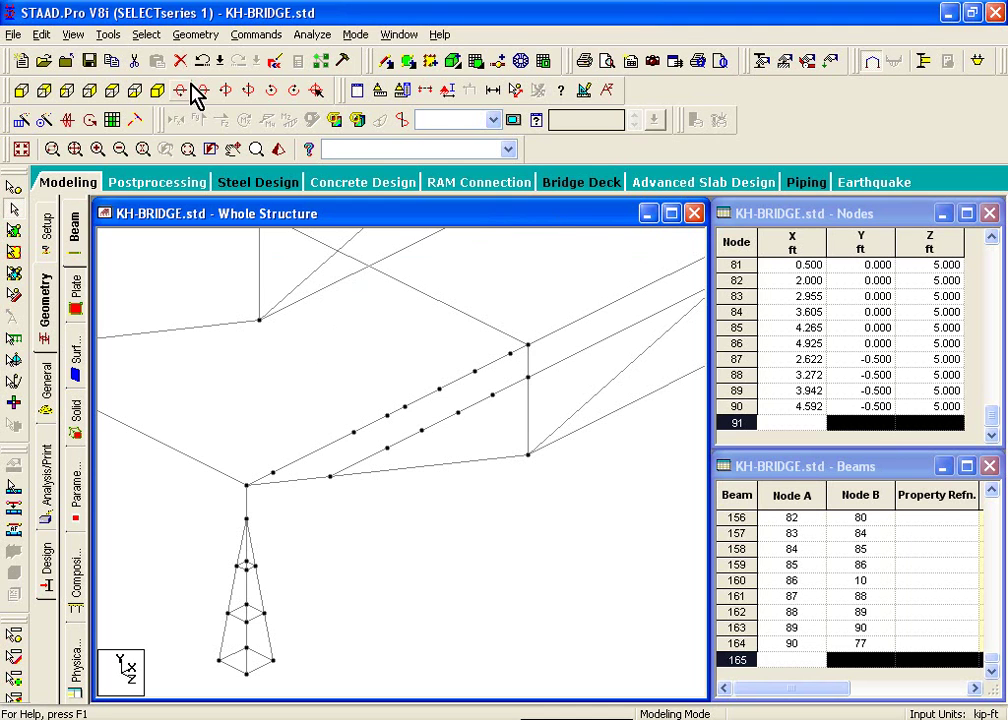
Add point-to-point beams zigzagging between the two chords from node 73 to node 77, plus a vertical beam from node 87 to node 80.
left_click(189, 38)
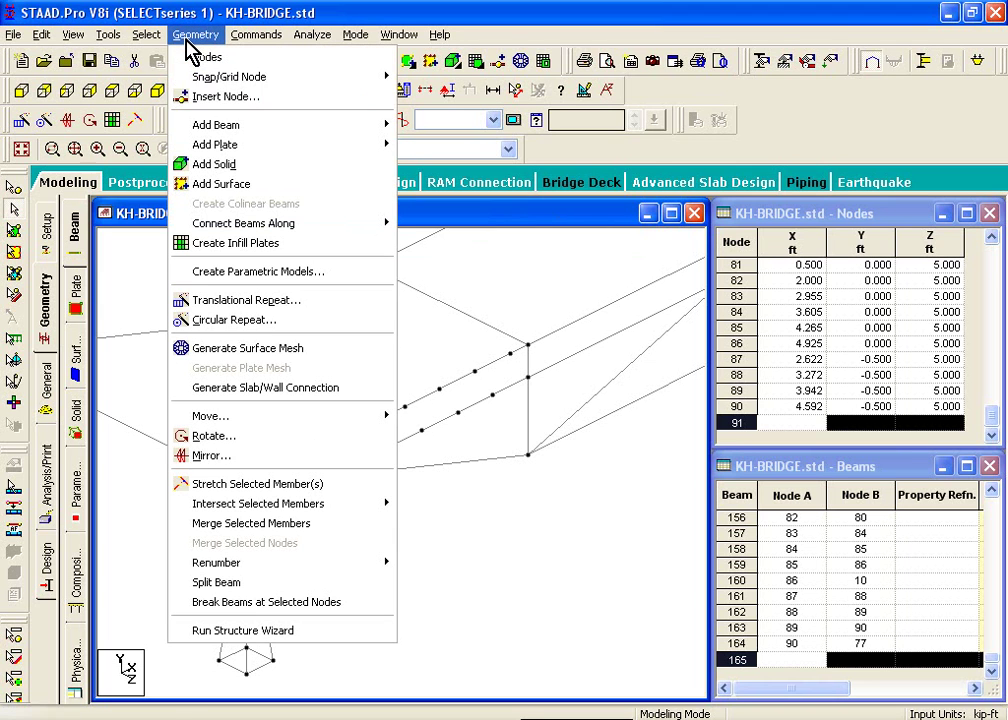
mouse_move(205, 125)
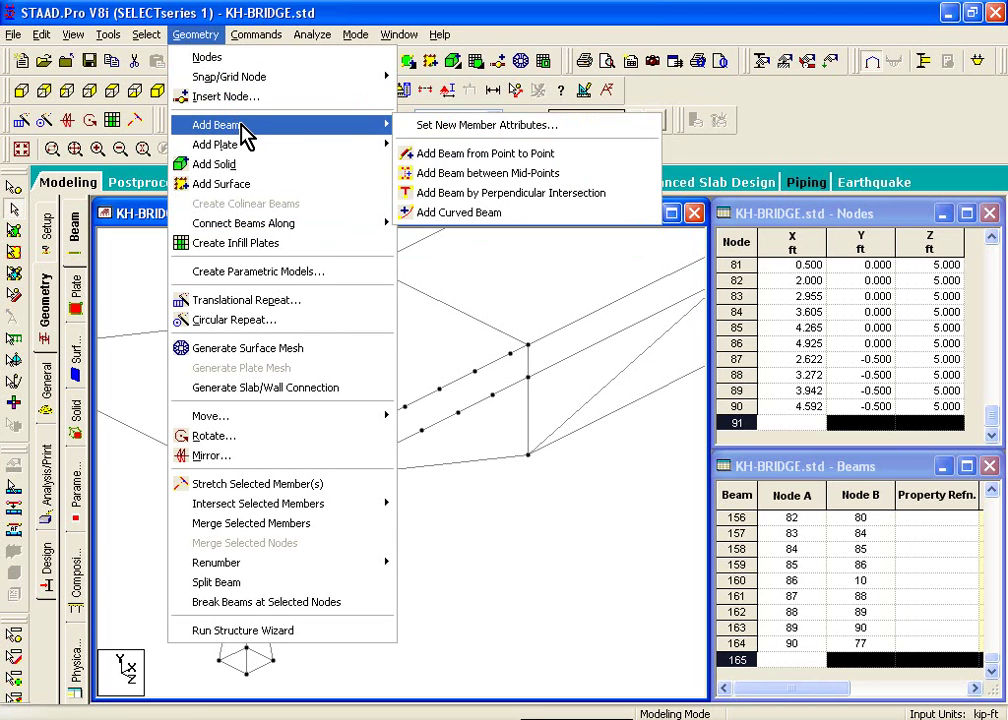
left_click(458, 155)
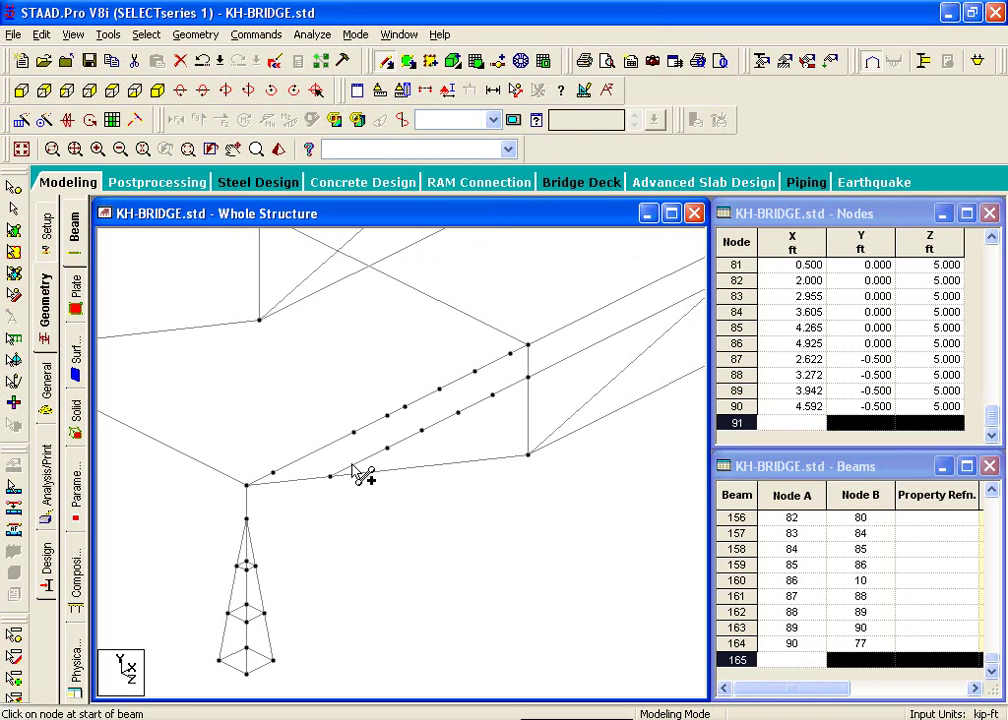
left_click_drag(330, 476, 421, 430)
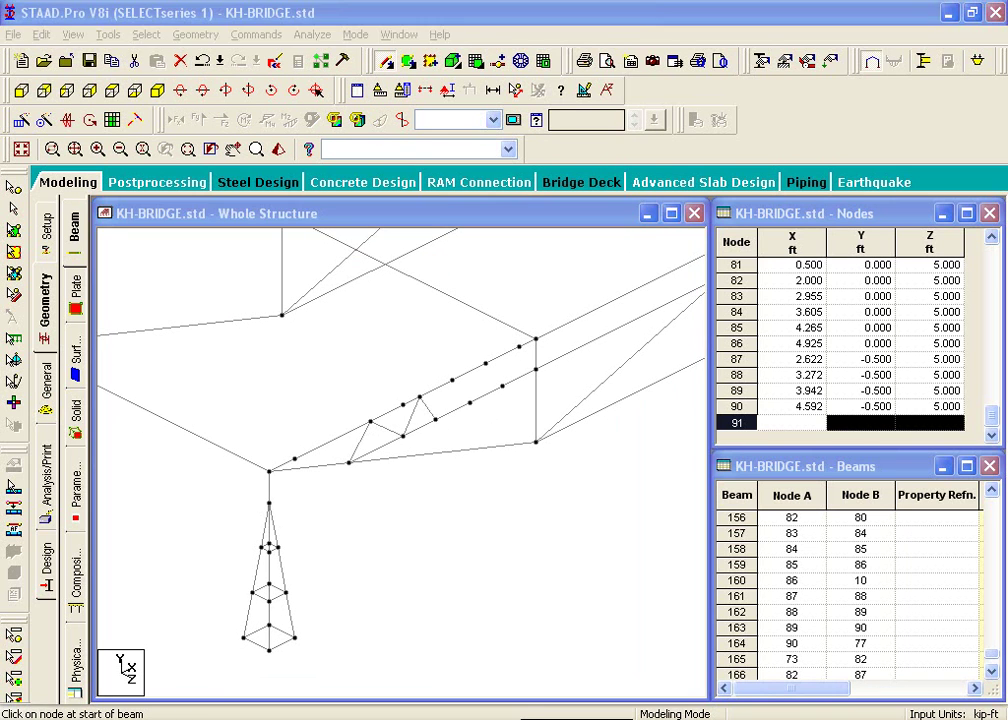
mouse_move(437, 418)
left_mouse_down()
mouse_move(457, 400)
mouse_move(452, 381)
mouse_move(479, 410)
mouse_move(471, 405)
mouse_move(506, 378)
mouse_move(486, 366)
mouse_move(515, 395)
mouse_move(529, 353)
mouse_move(520, 346)
mouse_move(536, 370)
left_mouse_up()
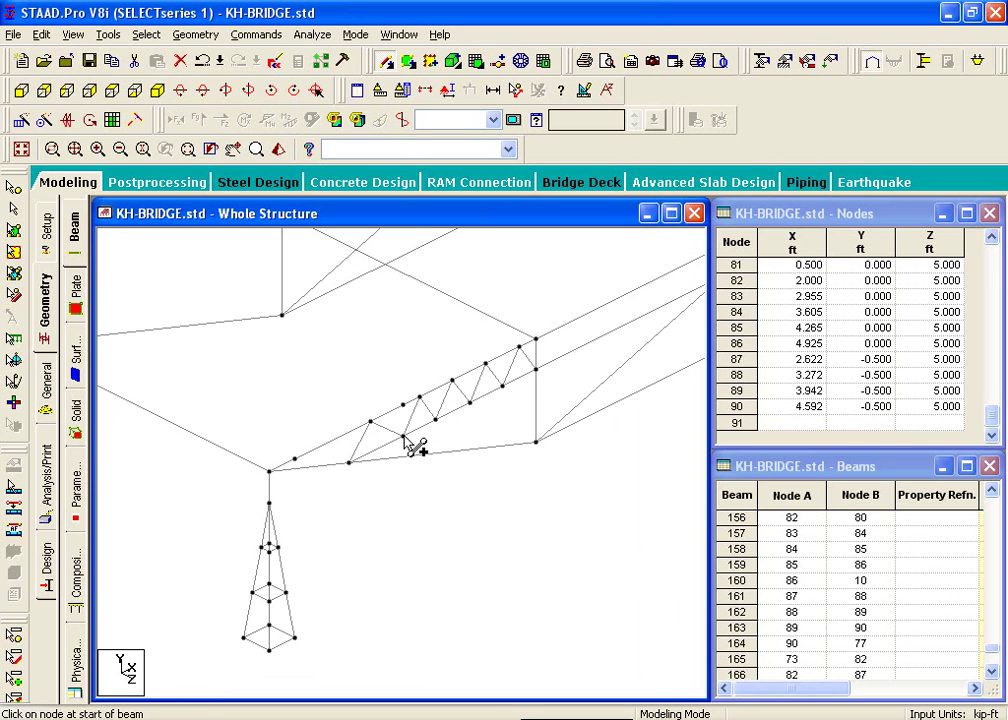
mouse_move(404, 440)
left_mouse_down()
mouse_move(412, 443)
mouse_move(404, 405)
left_mouse_up()
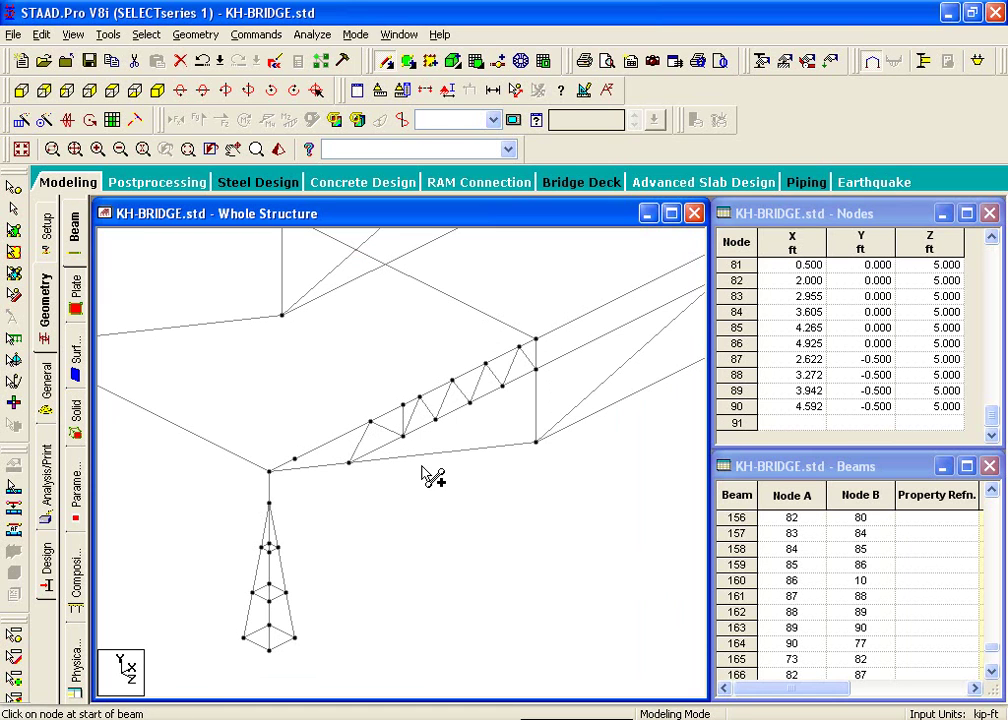
Accept the automatic save of the bridge file.
left_click(488, 55)
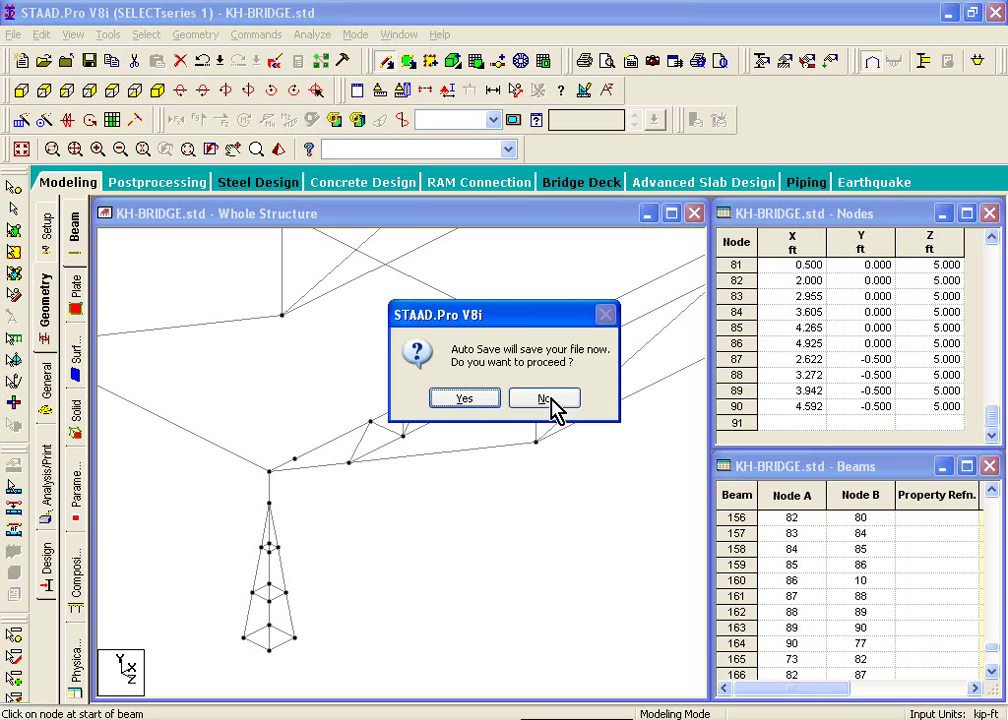
left_click(470, 400)
left_click(390, 400)
Open node insertion for beam 15, the top chord segment between nodes 10 and 11.
middle_click_drag(461, 400, 241, 421)
left_click(12, 215)
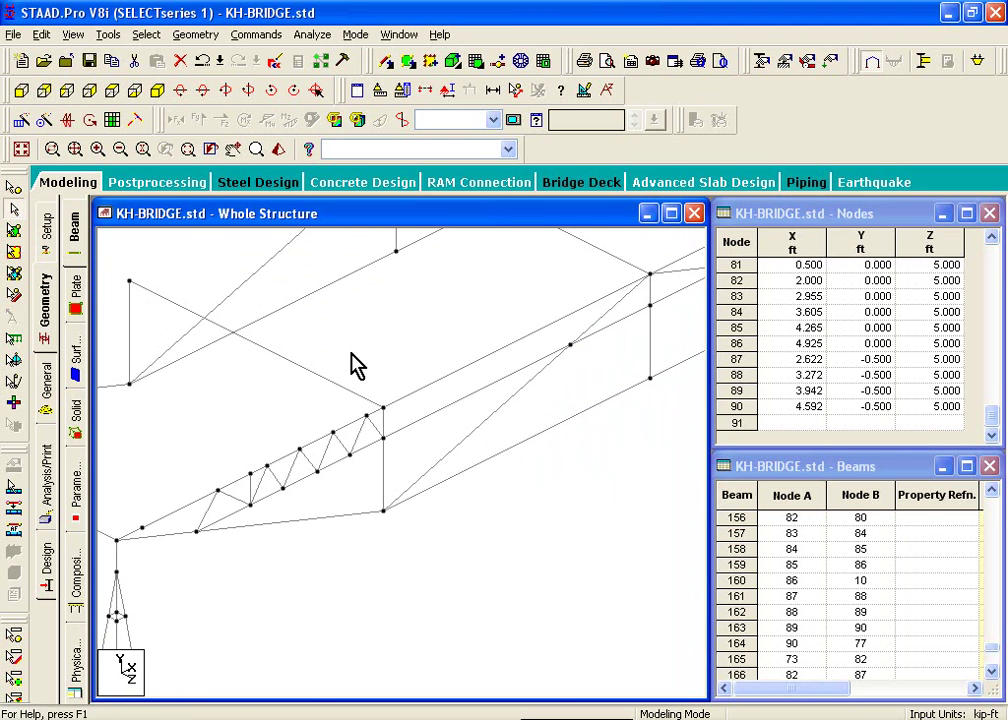
left_click(479, 360)
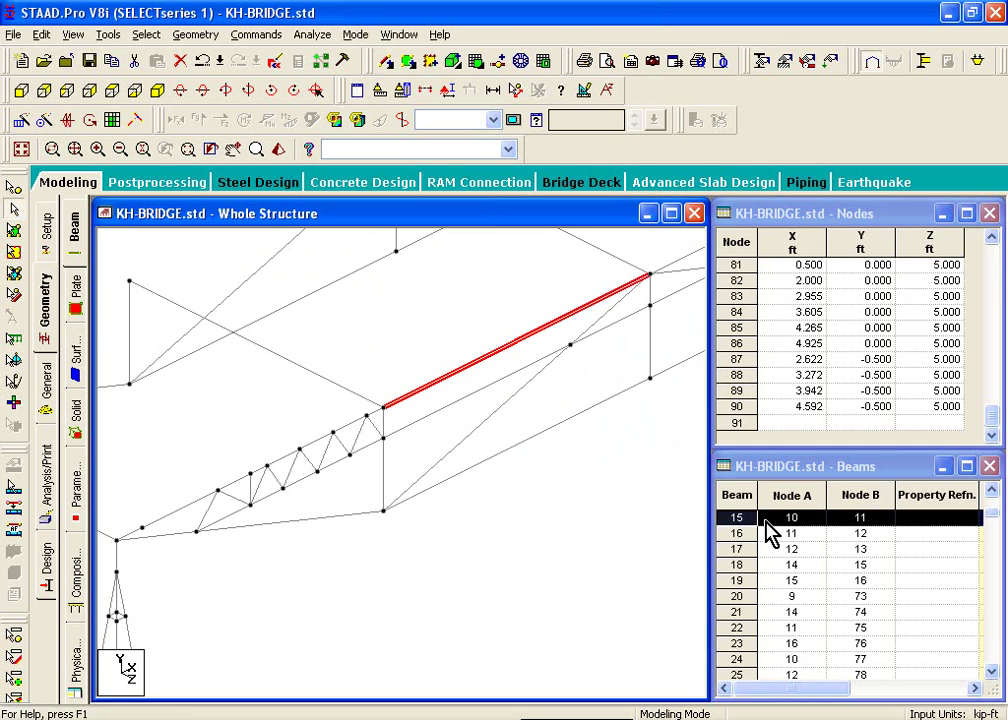
key("Left")
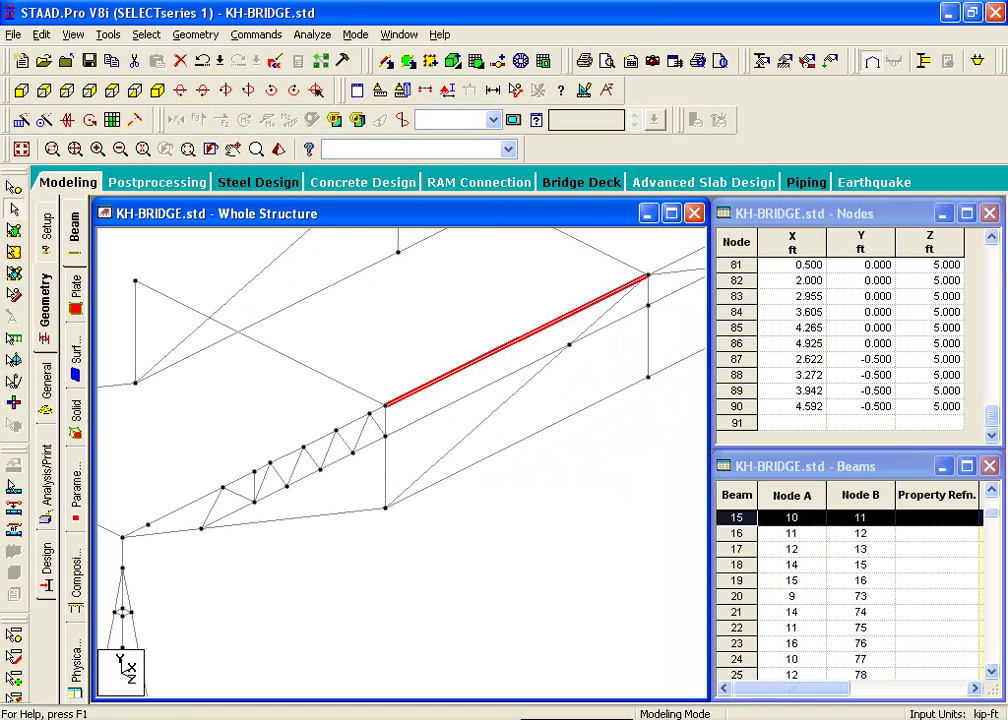
key("Left")
key("Left")
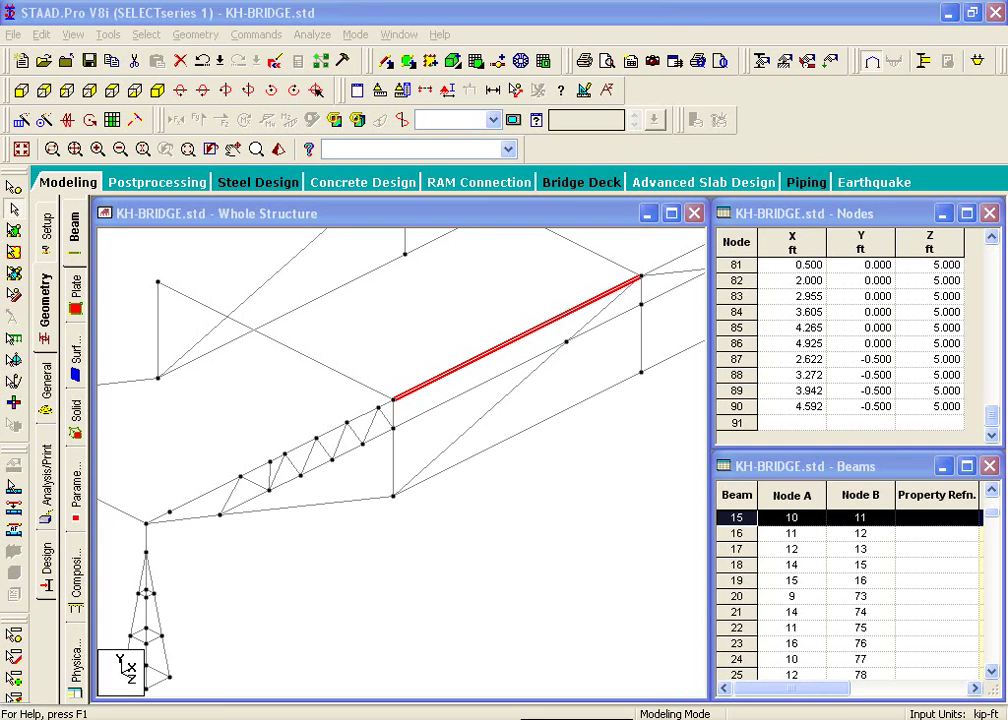
right_click(479, 376)
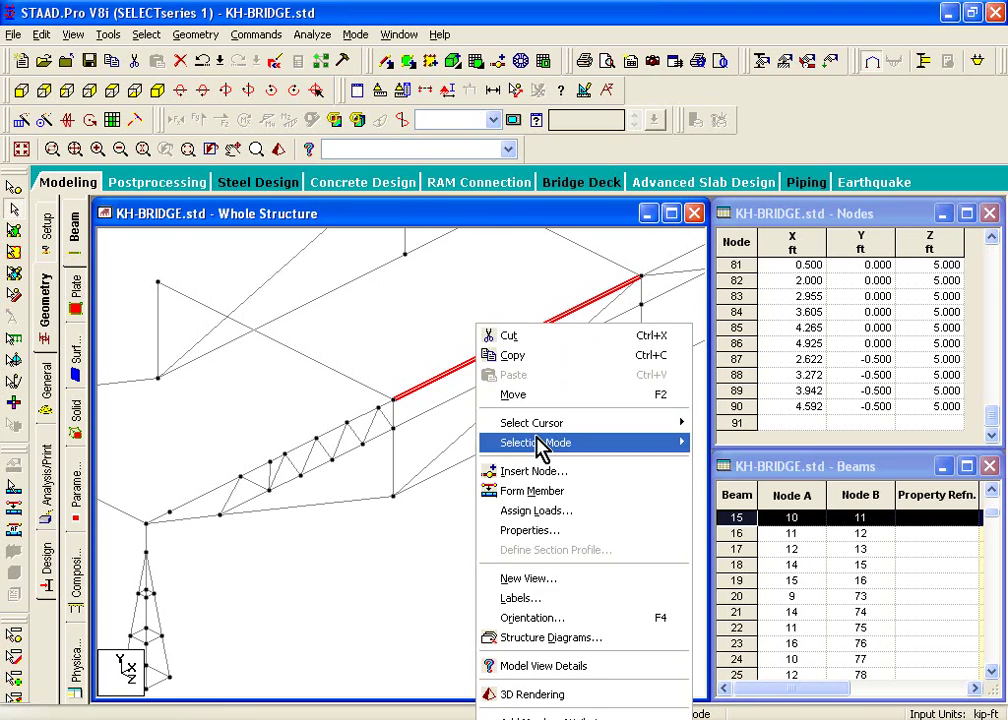
left_click(536, 472)
Add insertion points at 0.61 ft and 1.84 ft from node 10 to beam 15.
double_click(434, 361)
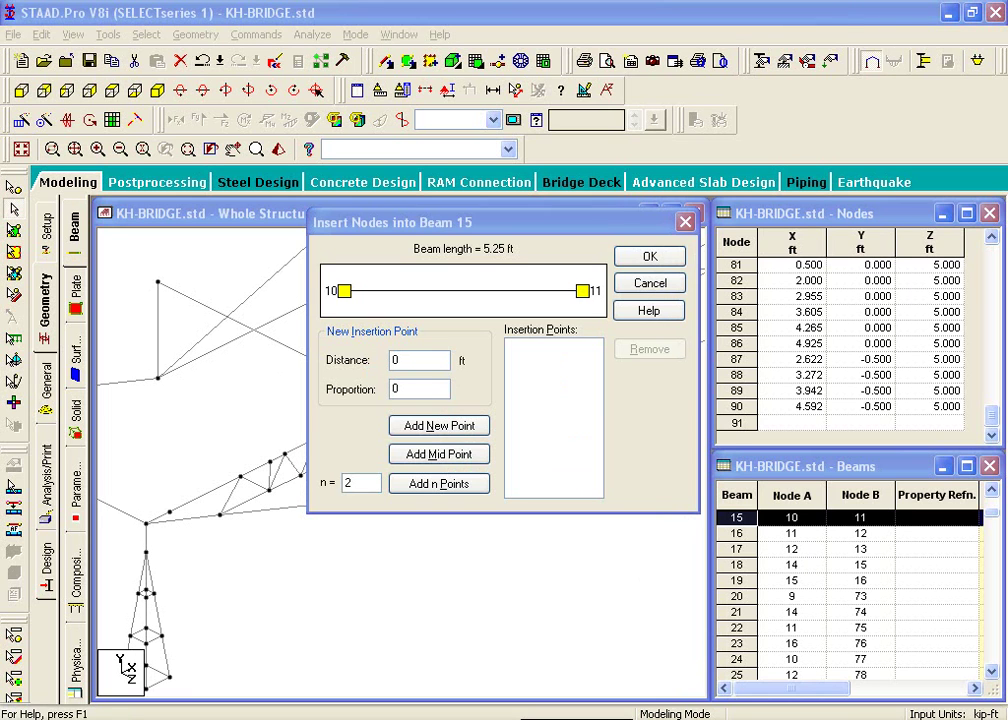
left_click(444, 360)
left_click(446, 366)
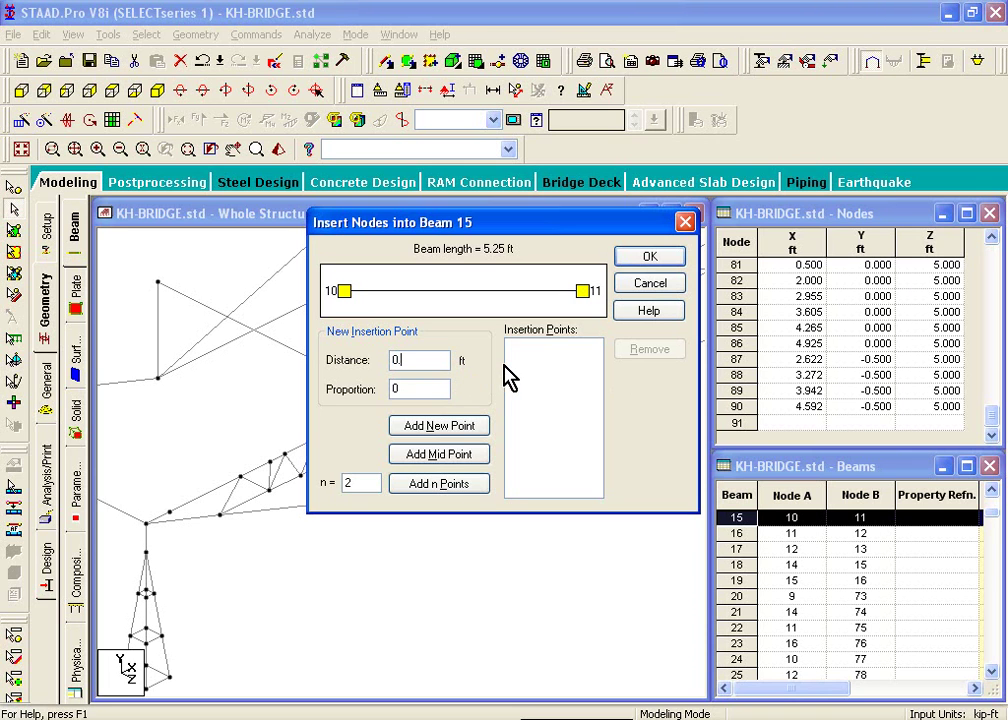
type(".61")
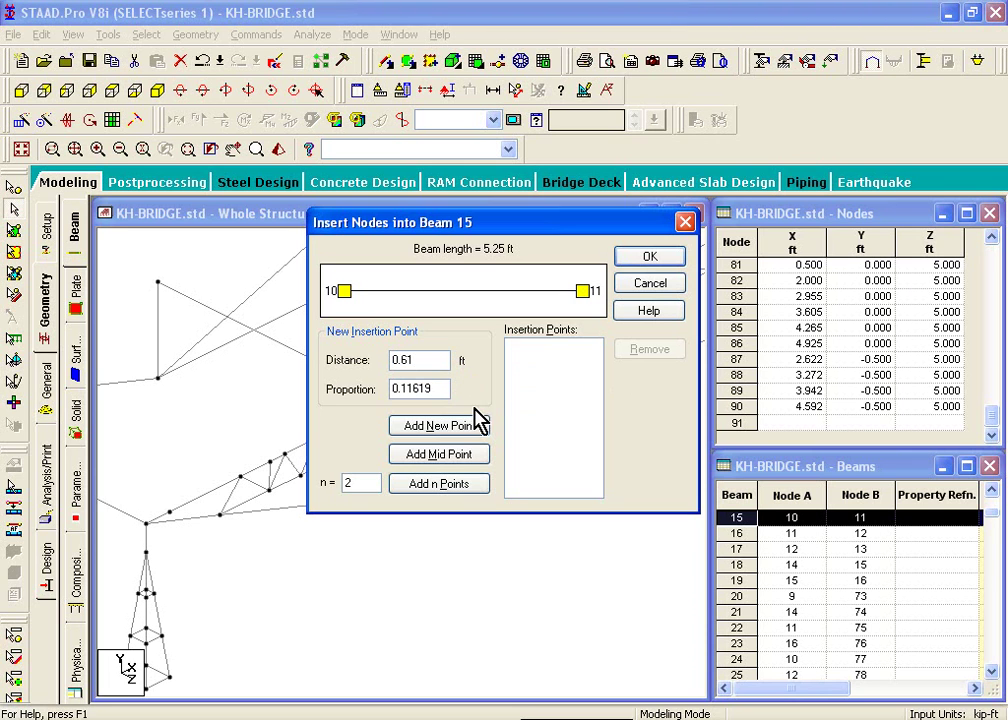
left_click(478, 425)
double_click(430, 364)
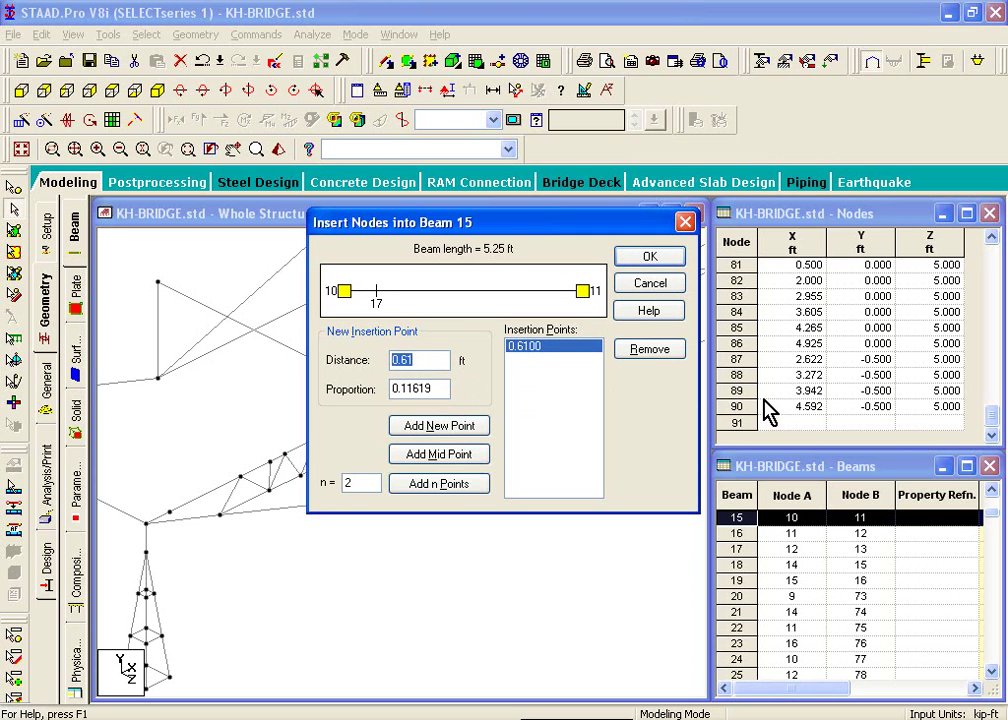
type("1.84")
left_click(456, 432)
Add insertion points at 3.07 ft and 3.68 ft to beam 15 and insert all four nodes.
double_click(438, 360)
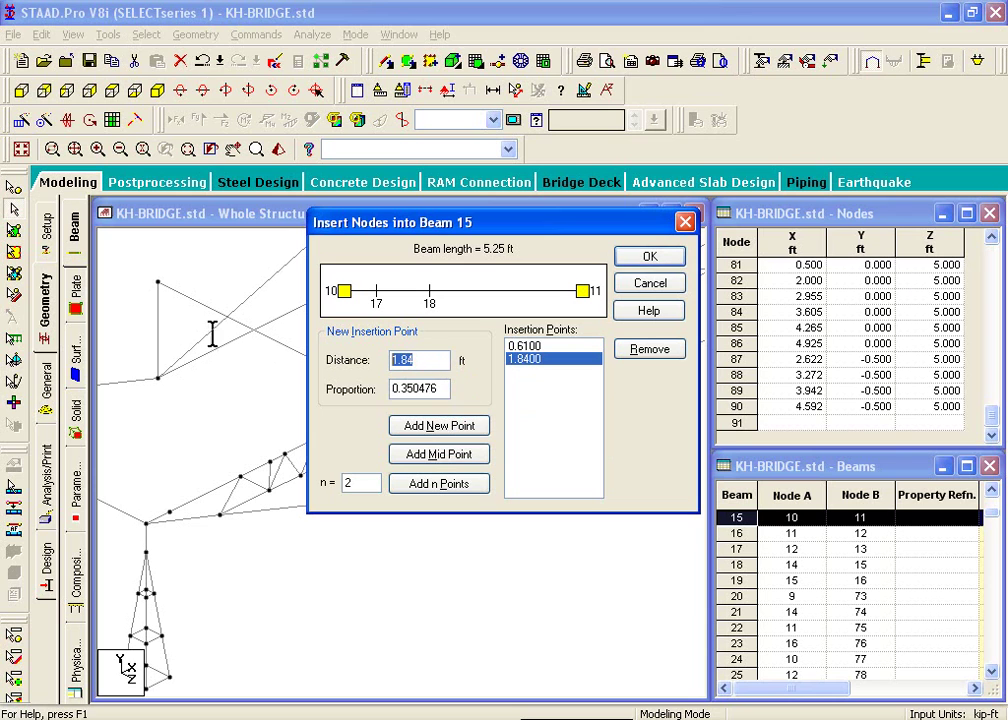
type("3.07")
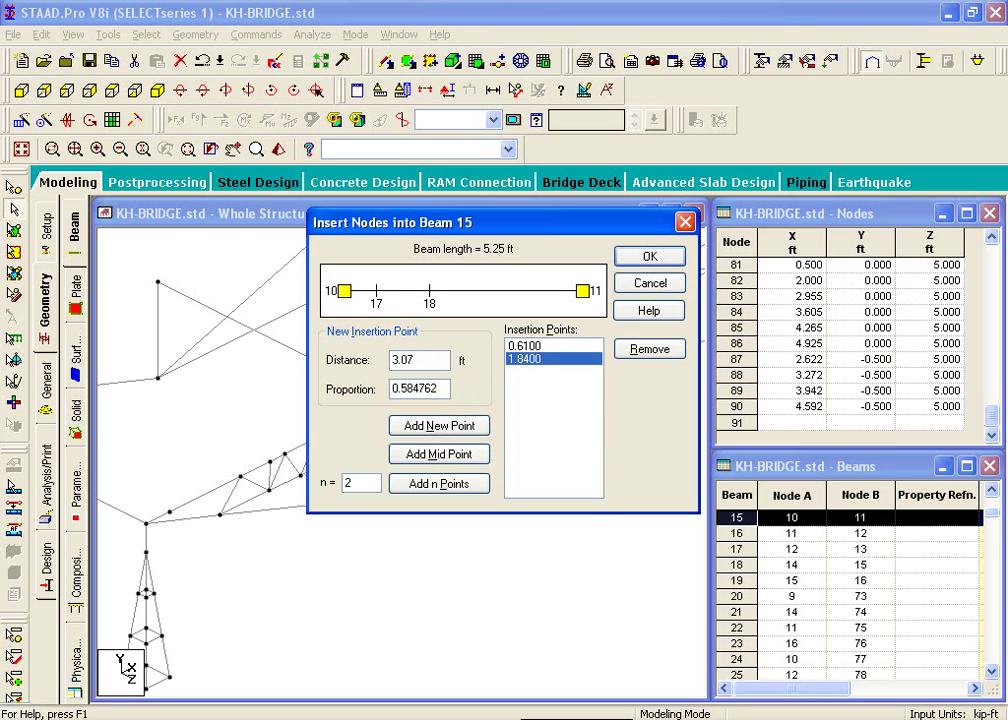
left_click(439, 426)
double_click(429, 366)
type("3.68")
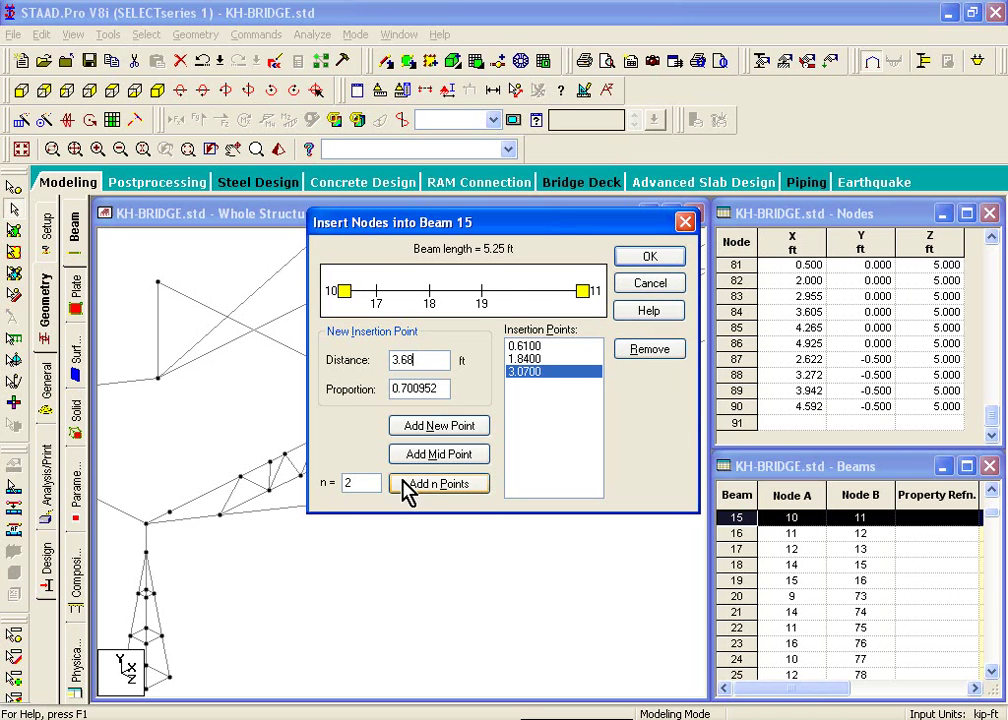
left_click(447, 427)
left_click(648, 260)
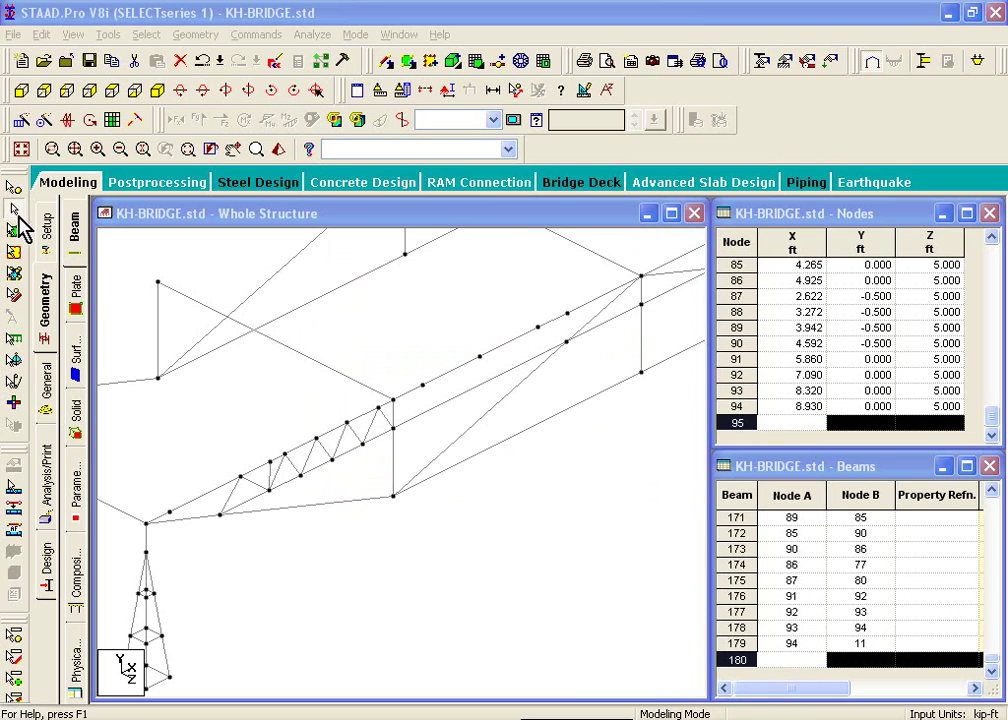
Add an insertion point 1.23 ft from node 77 to beam 152, the bottom chord segment between nodes 77 and 74.
left_click(437, 412)
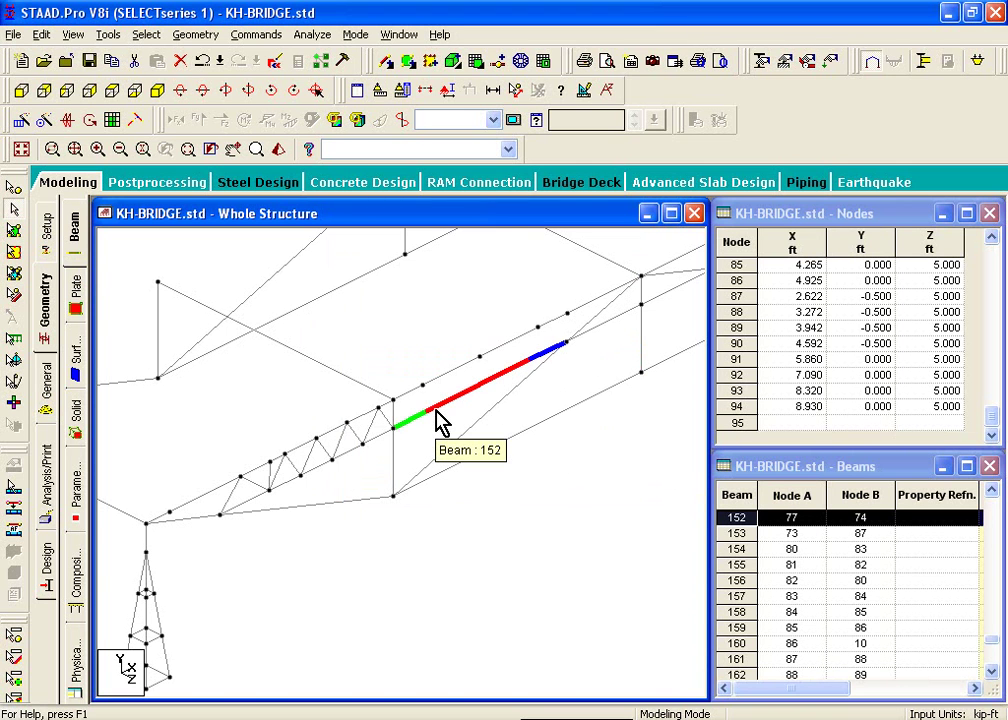
right_click(437, 412)
left_click(448, 470)
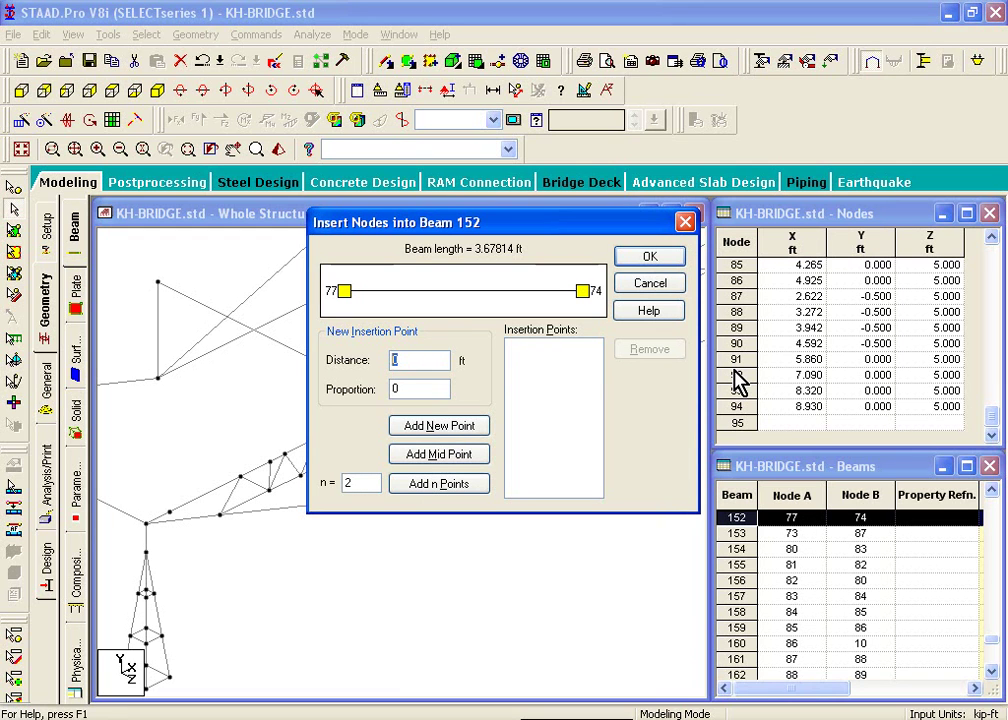
type("1.2")
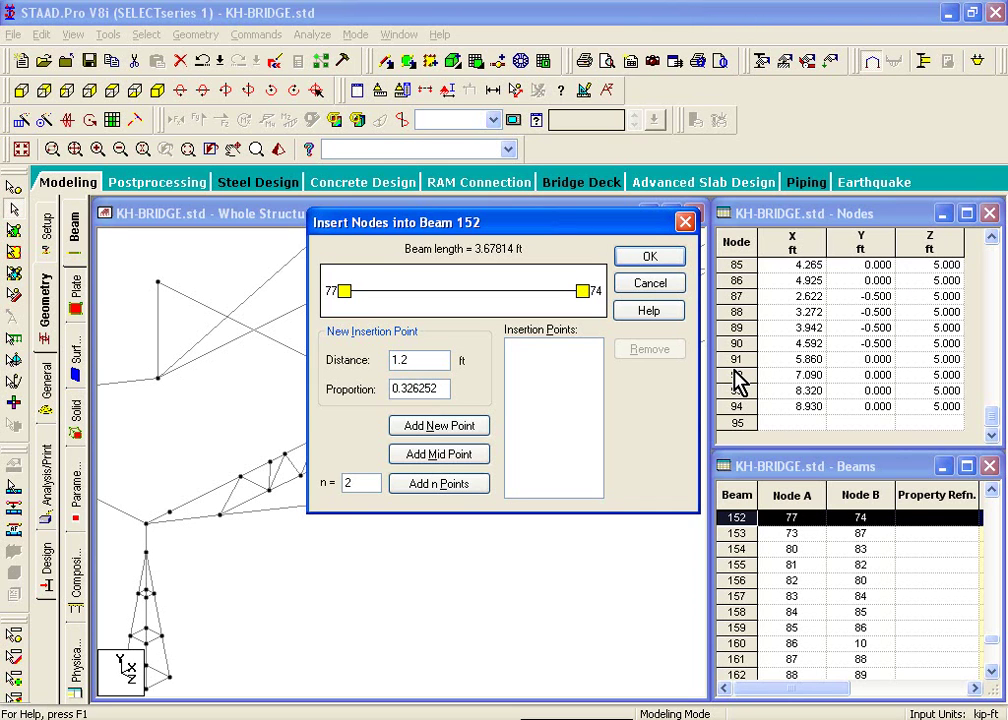
type("3")
left_click(440, 426)
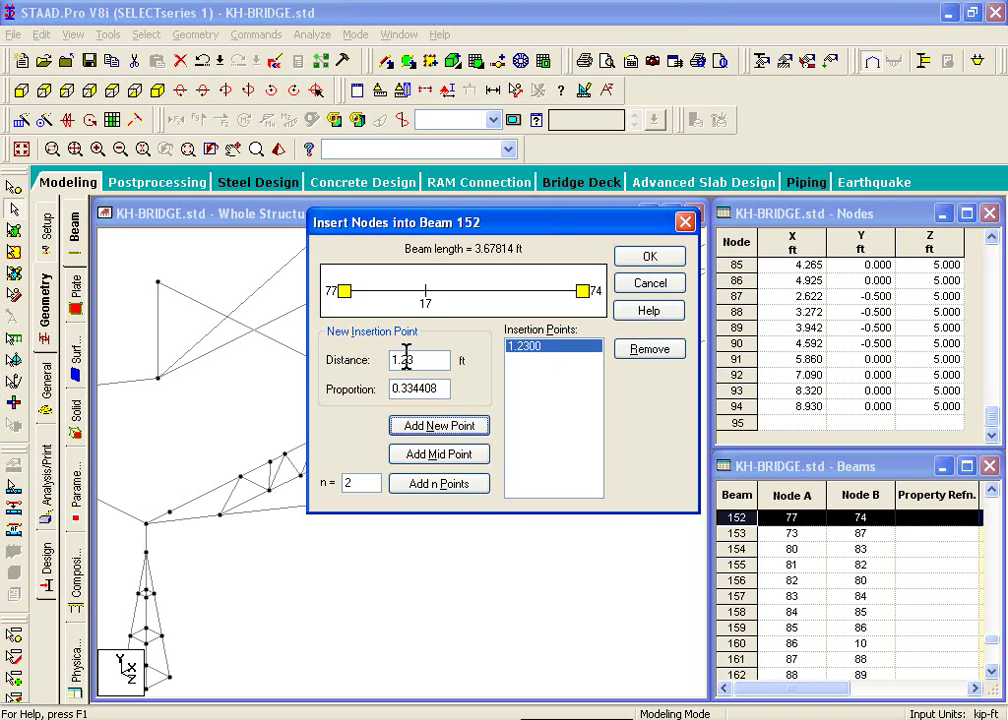
Add a second insertion point at 2.45 ft to beam 152 and insert both nodes.
double_click(416, 360)
type("2")
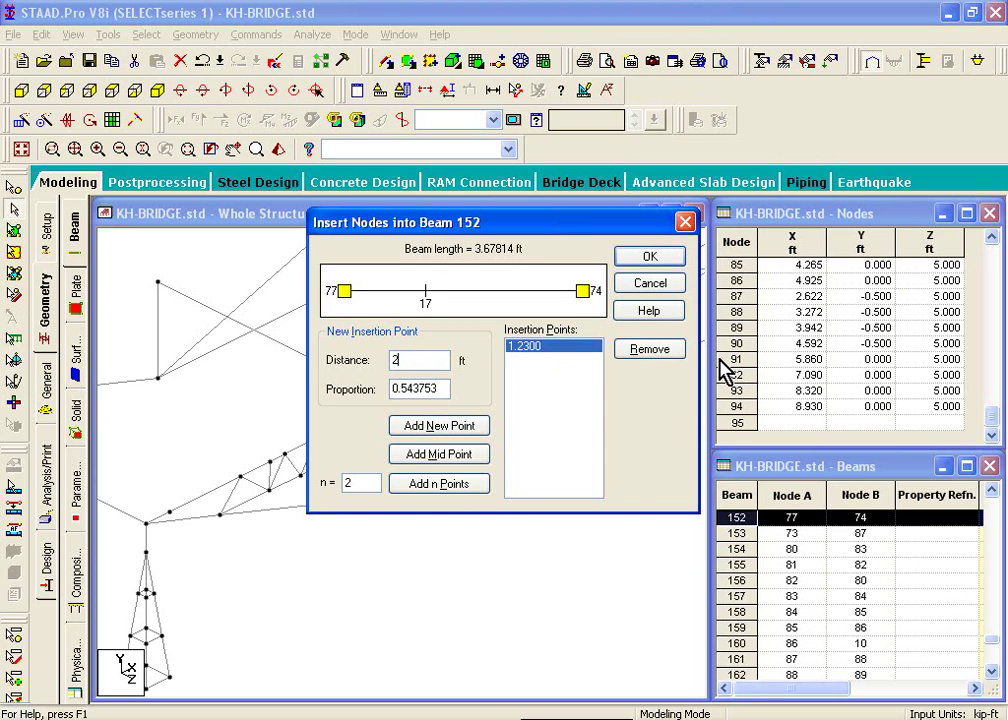
type(".45")
left_click(466, 428)
left_click(649, 258)
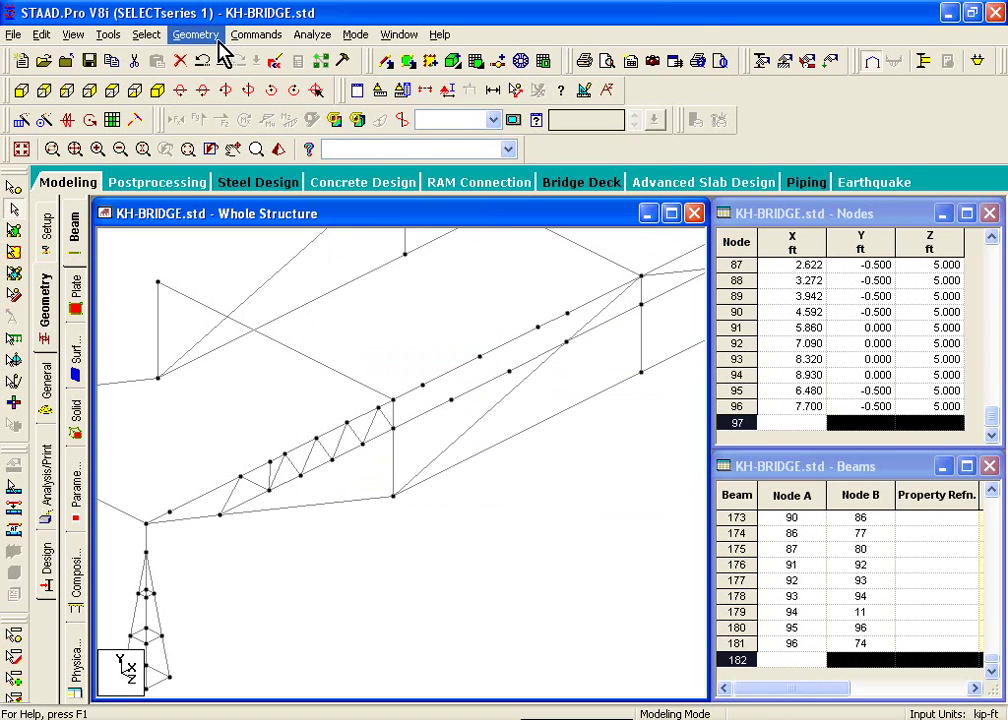
Add zigzag bracing beams point to point through nodes 77, 91, 95, 92, 96, 93, 74 and 94.
key("Left")
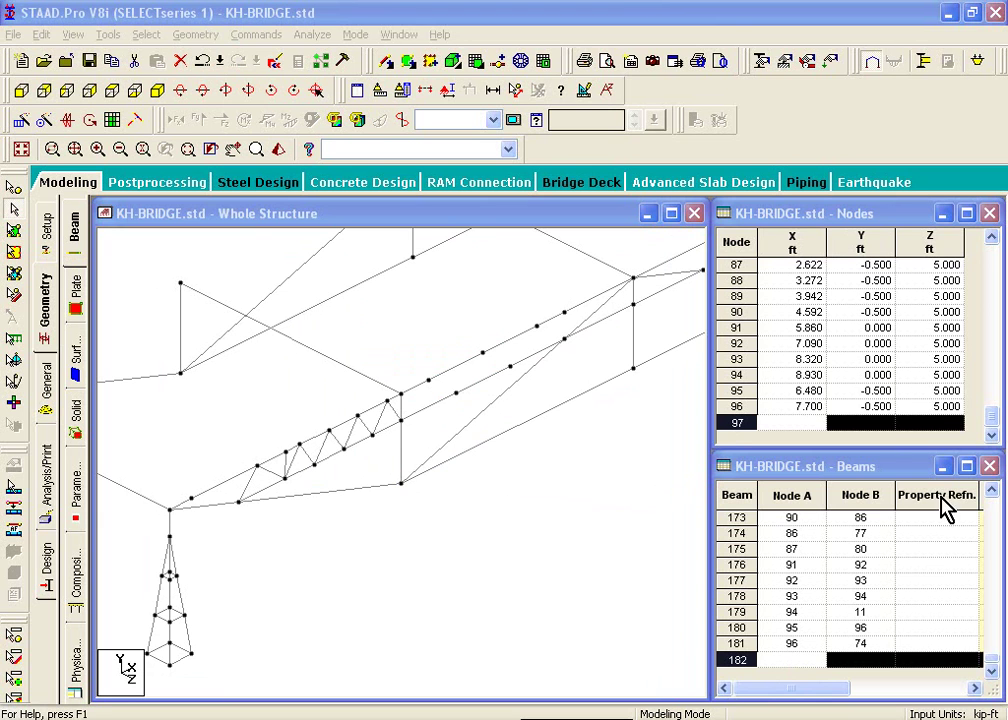
left_click(183, 38)
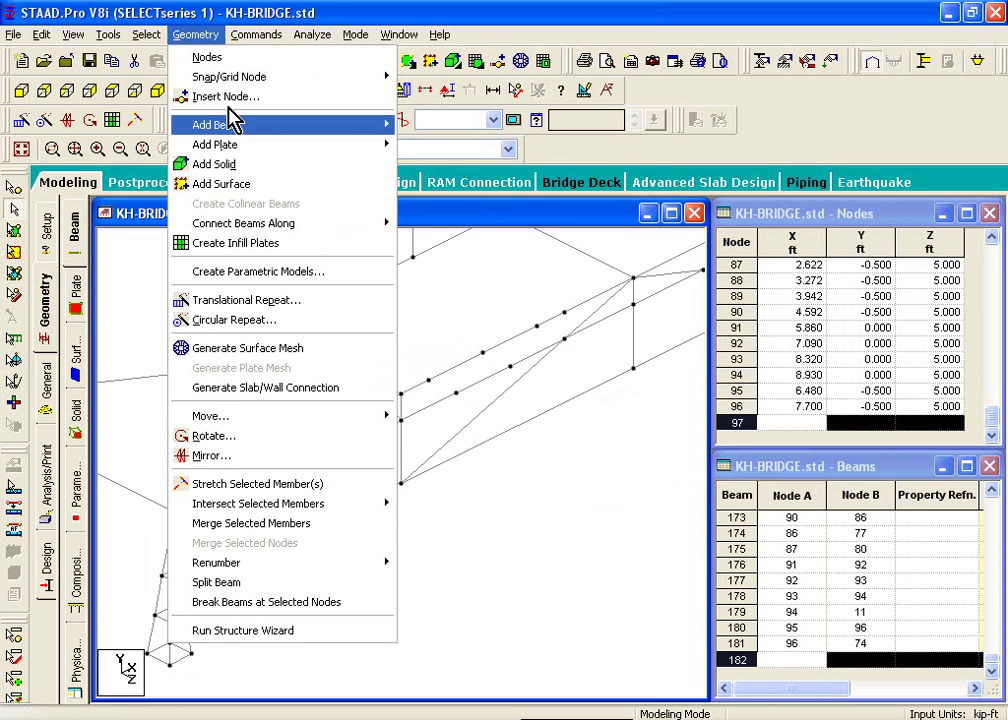
mouse_move(265, 126)
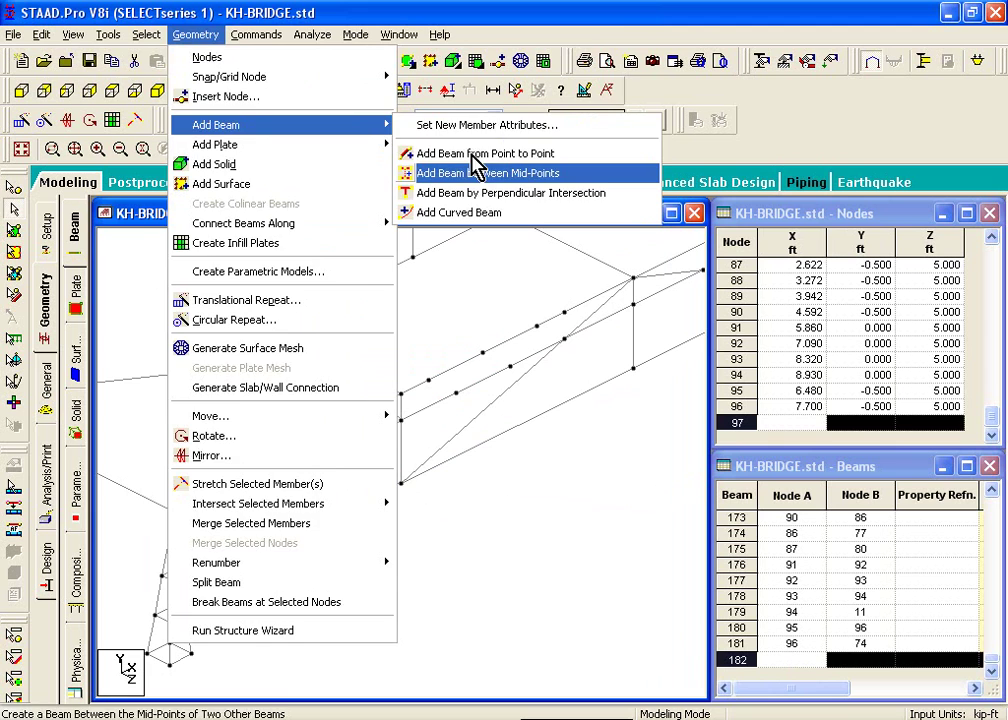
left_click(538, 156)
left_click_drag(401, 419, 564, 312)
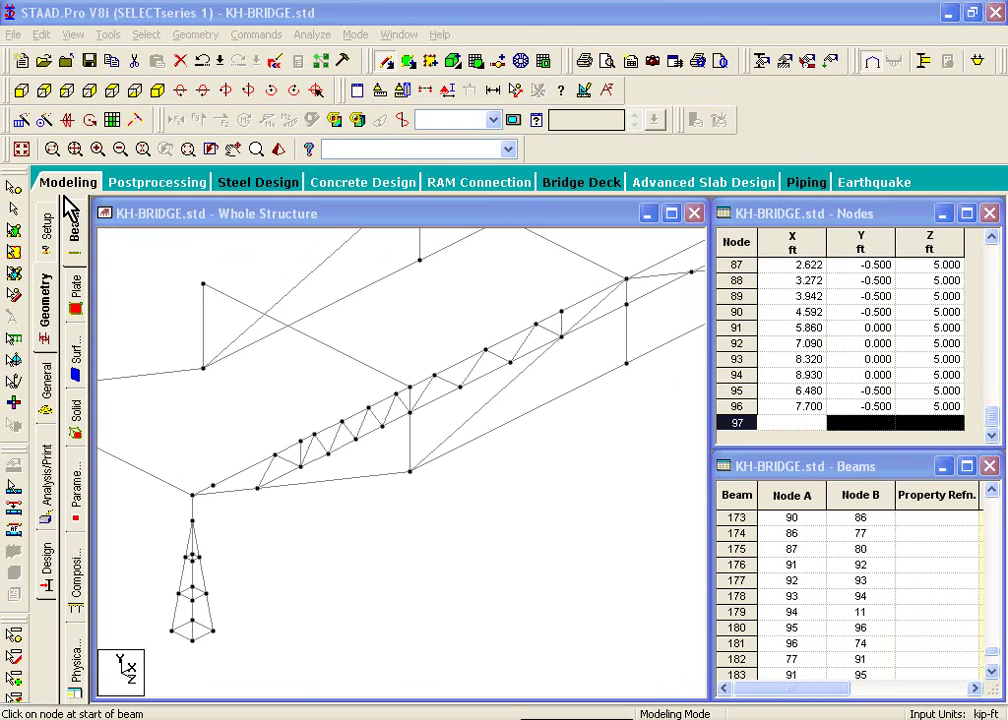
Select the zigzag bracing beams of the first panel, from lower chord node 73 to node 77.
left_click(13, 188)
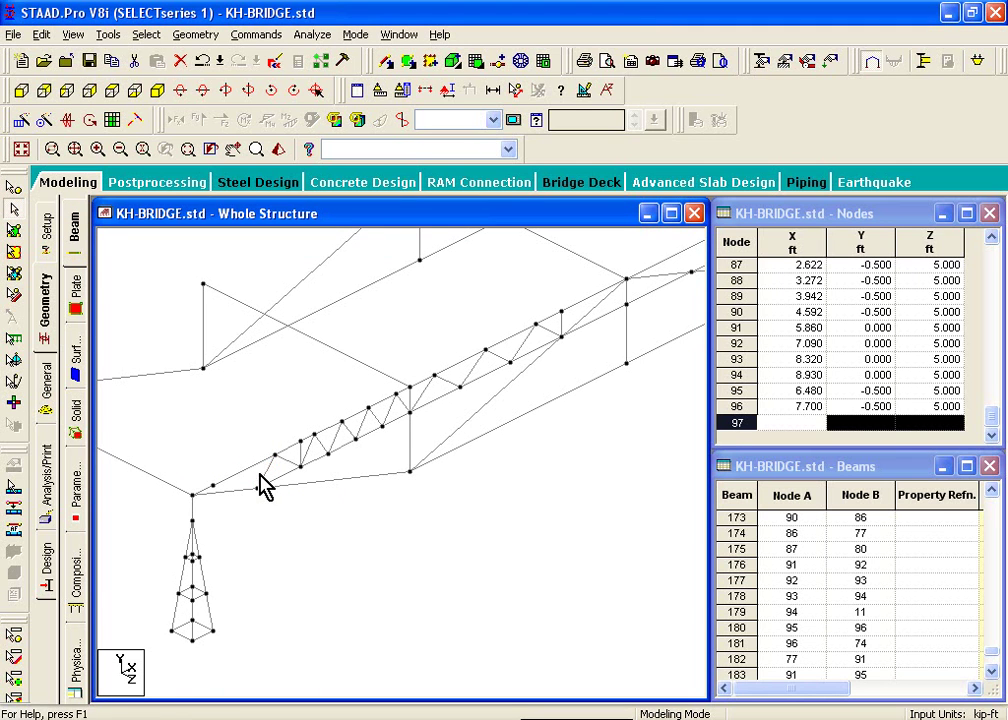
left_click(267, 474, "ctrl")
left_click(292, 464, "ctrl")
left_click(302, 456, "ctrl")
left_click(310, 446, "ctrl")
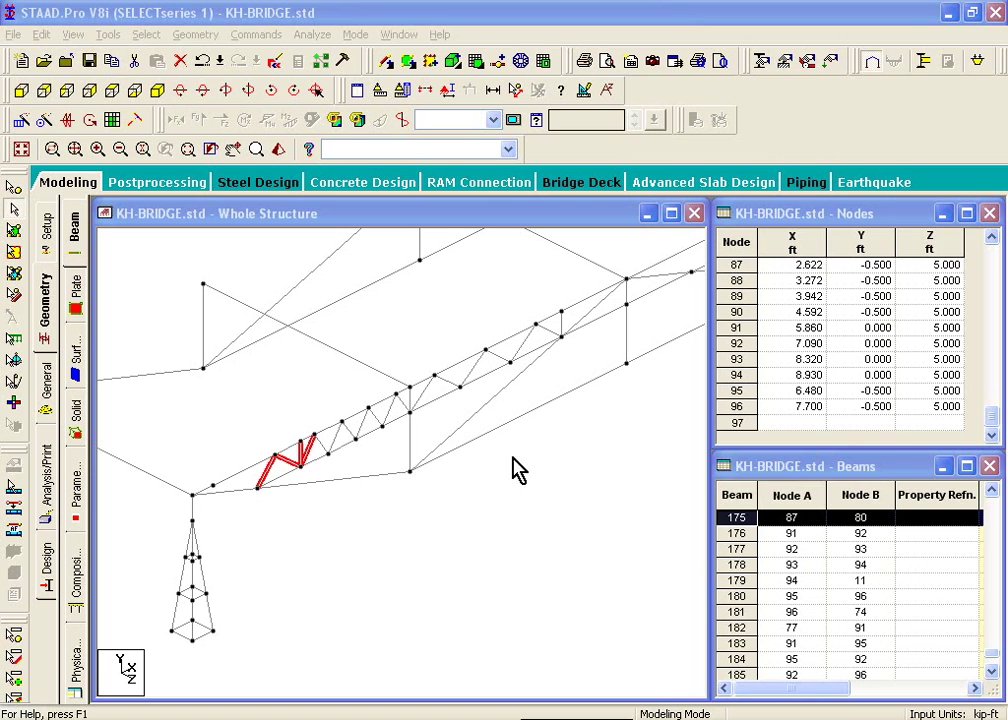
left_click(320, 448, "ctrl")
left_click(335, 436, "ctrl")
left_click(349, 428, "ctrl")
left_click(362, 436, "ctrl")
left_click(340, 428, "ctrl")
left_click(380, 425, "ctrl")
left_click(392, 408, "ctrl")
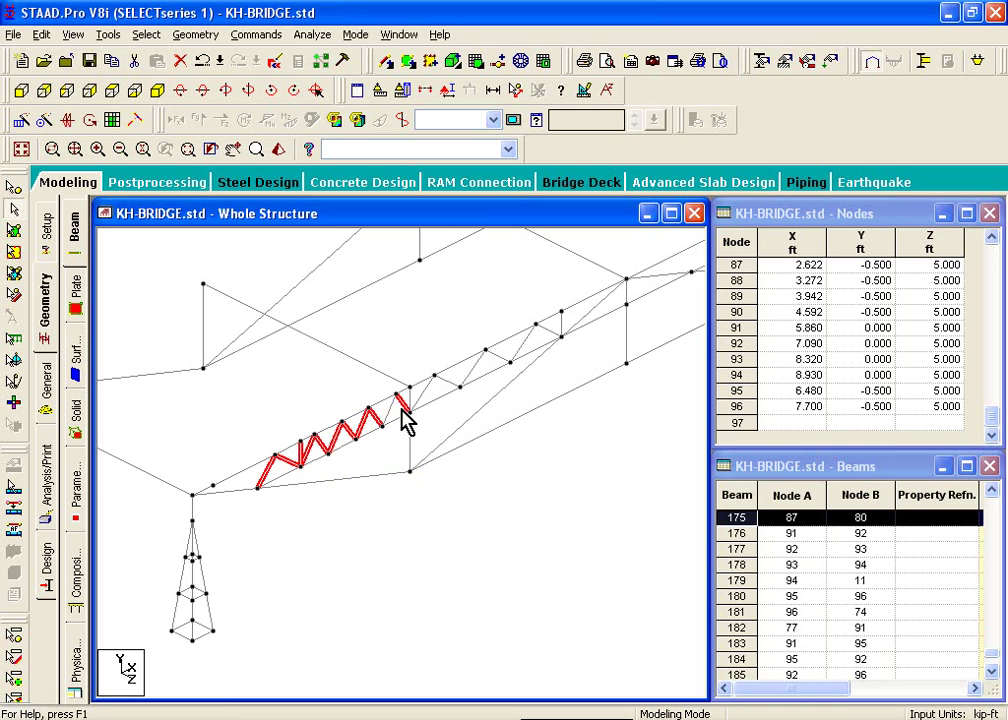
Extend the selection with the second panel's bracing, beams 182 to 188 between nodes 77 and 94.
left_click(438, 388, "ctrl")
left_click(455, 384, "ctrl")
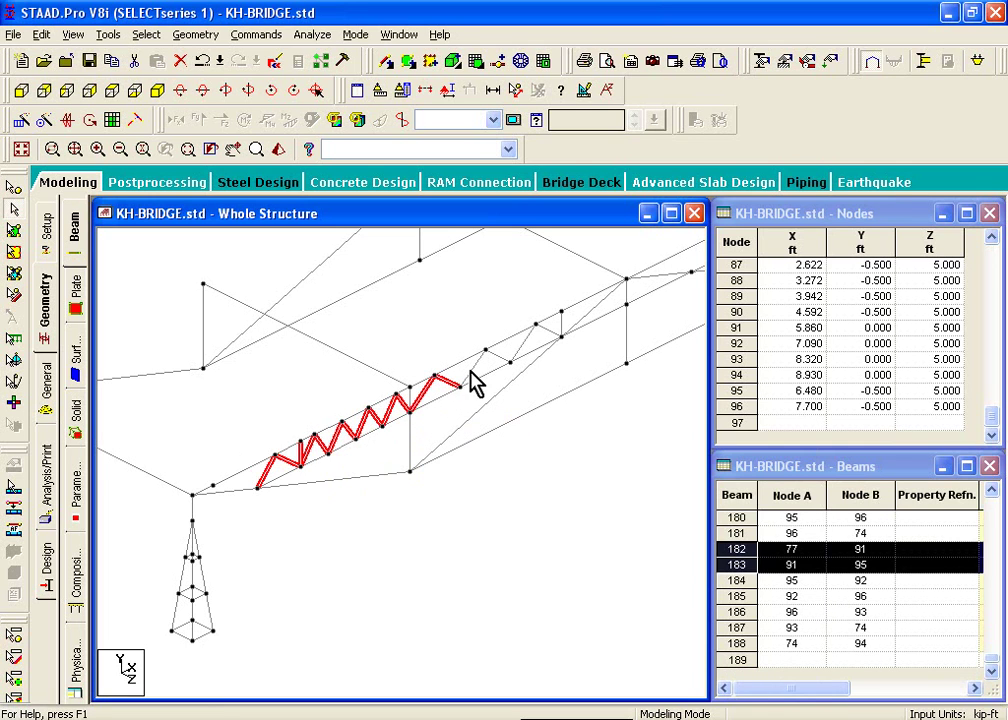
left_click(472, 366, "ctrl")
left_click(500, 357, "ctrl")
left_click(522, 346, "ctrl")
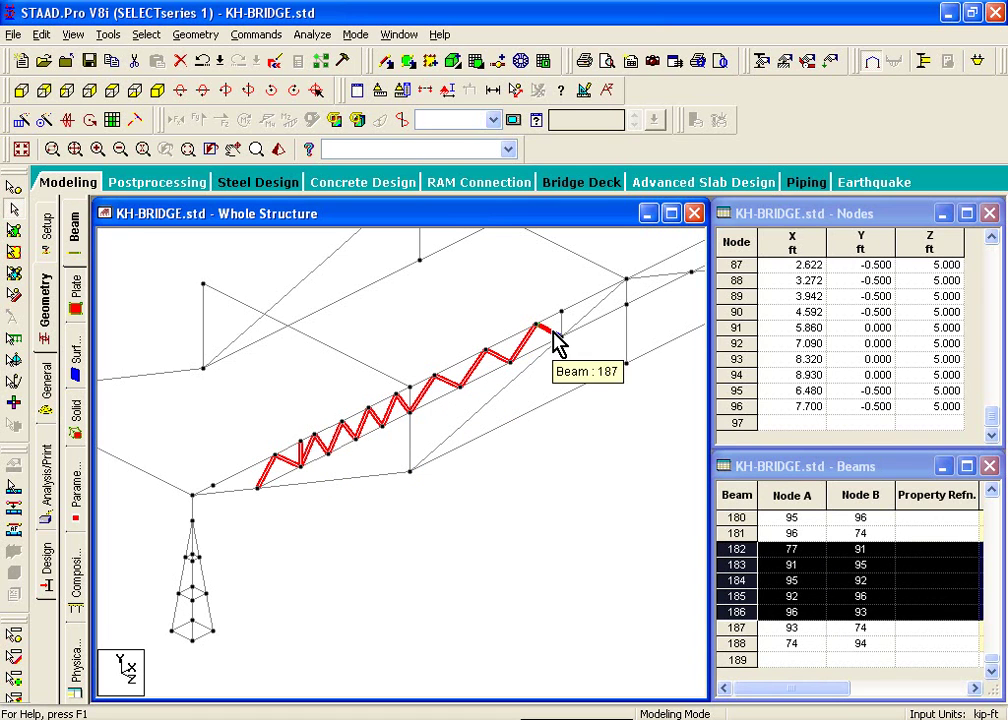
left_click(550, 333, "ctrl")
left_click(561, 326, "ctrl")
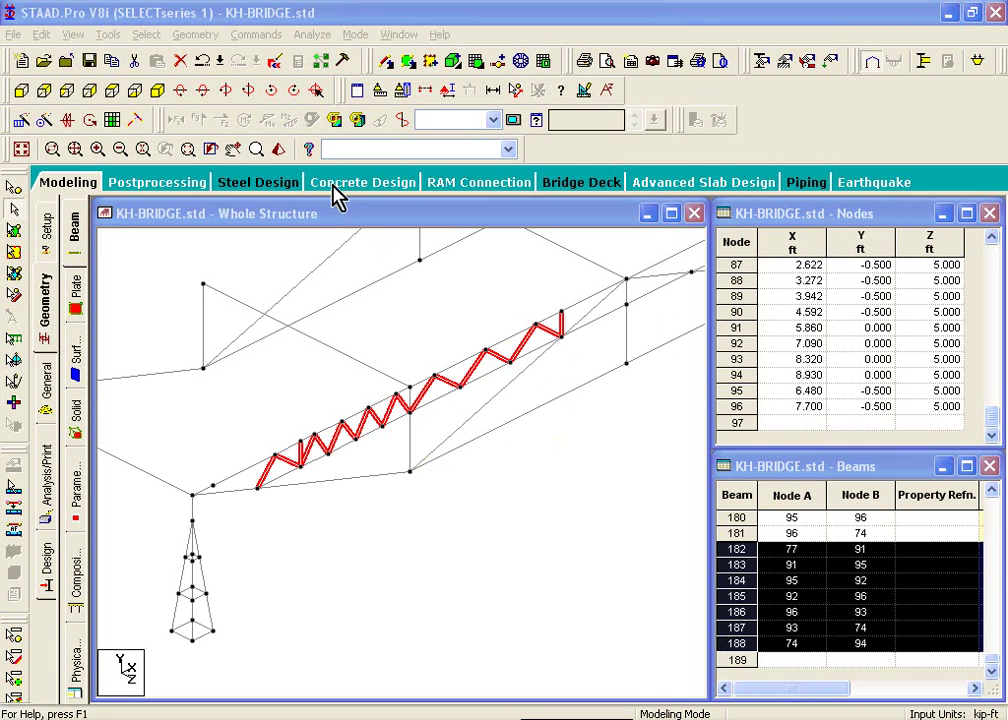
Mirror the selected bracing beams as a copy about the Y-Z plane through node 11 at X = 10.5 ft.
left_click(213, 38)
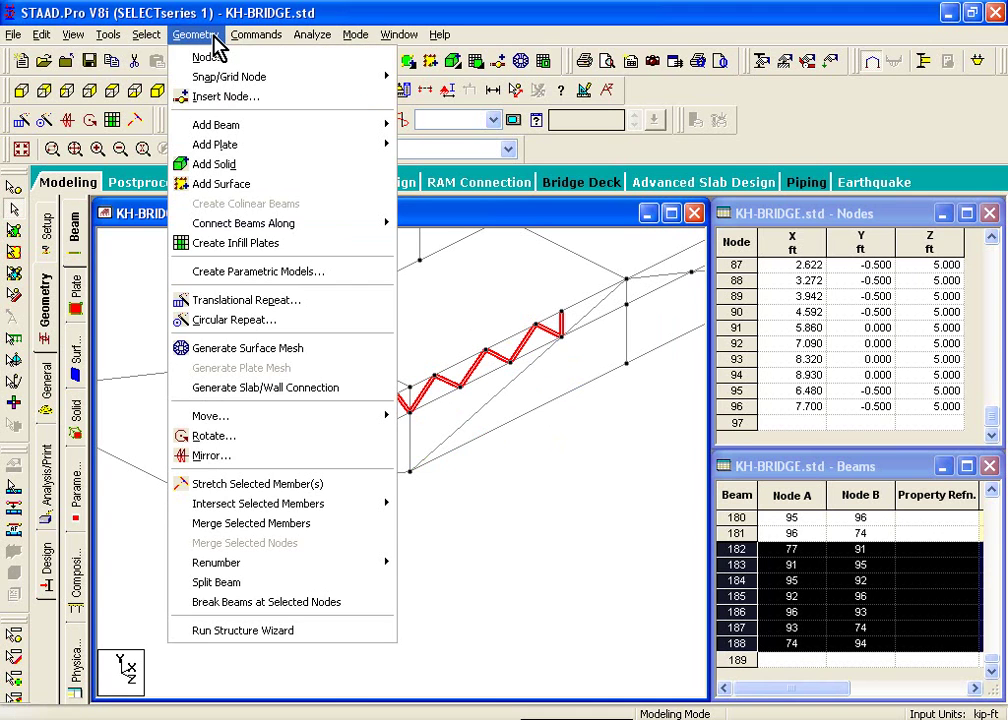
left_click(256, 460)
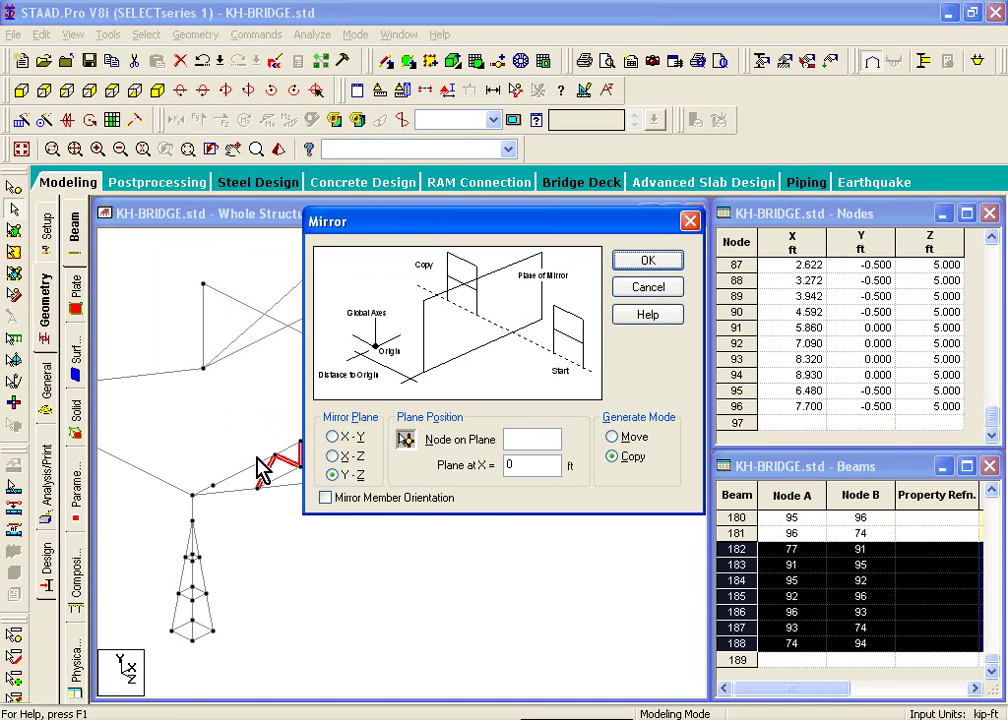
left_click_drag(462, 237, 420, 17)
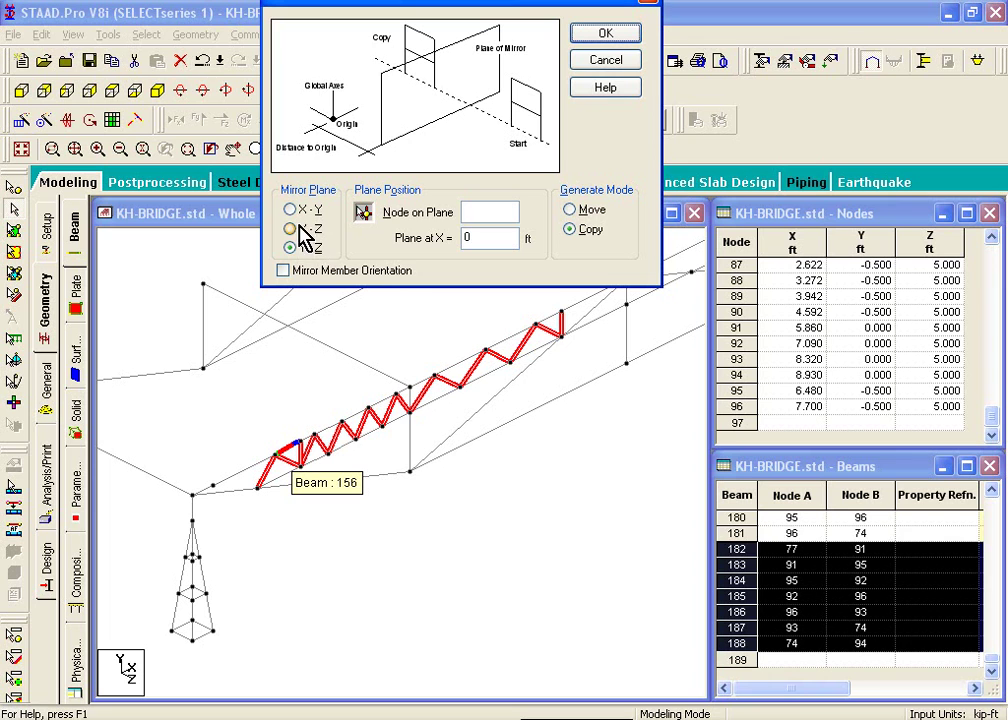
left_click(366, 213)
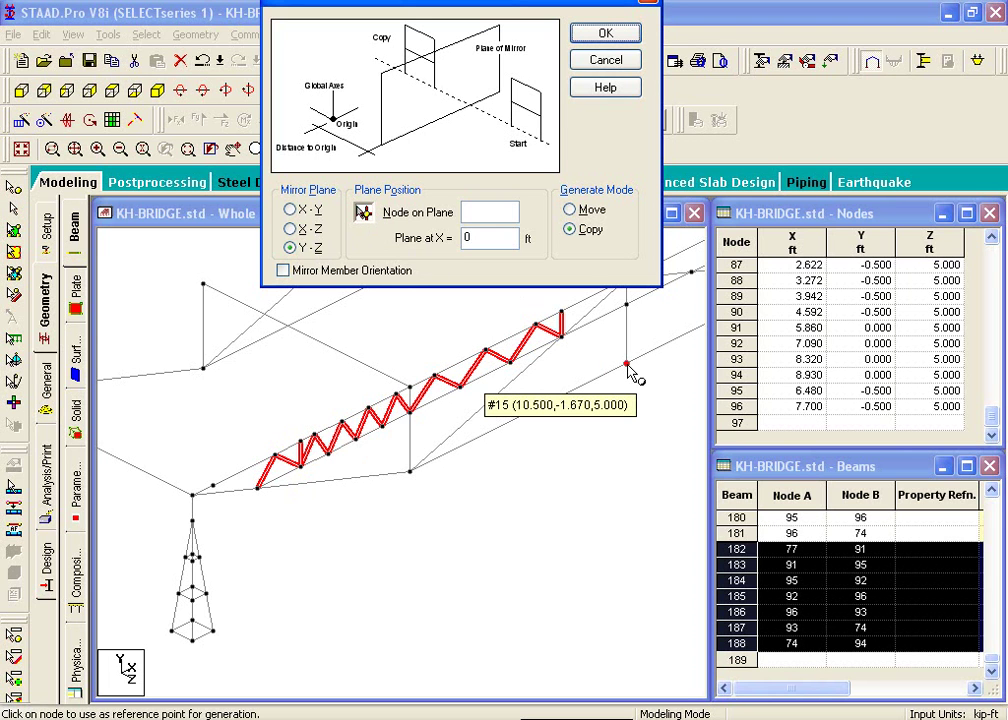
left_click_drag(444, 4, 433, 135)
left_click(629, 280)
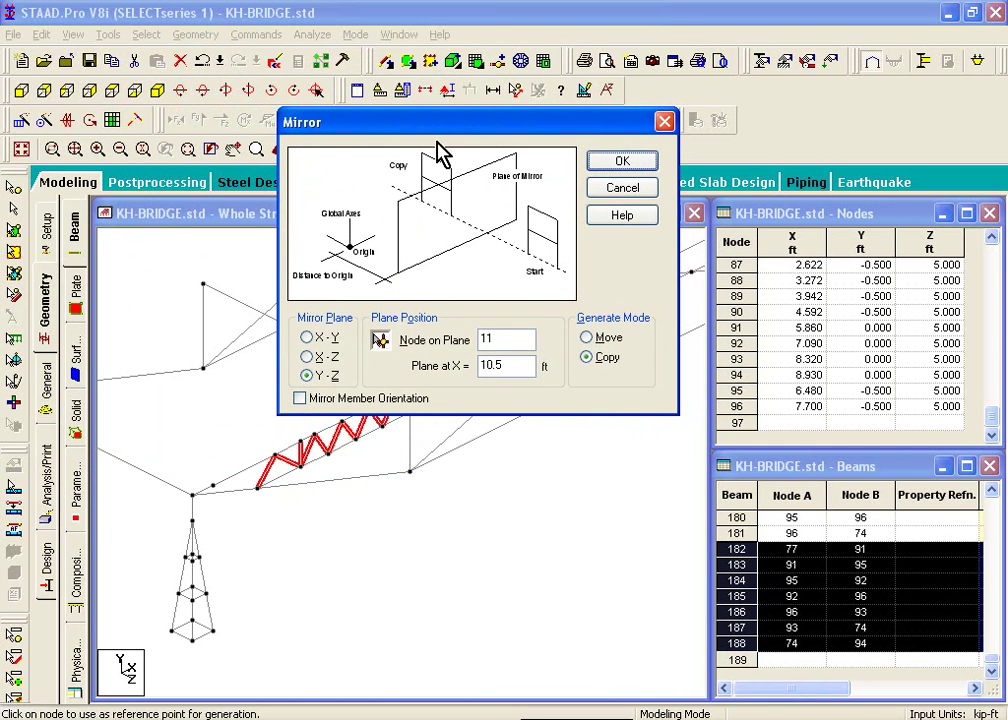
left_click(605, 163)
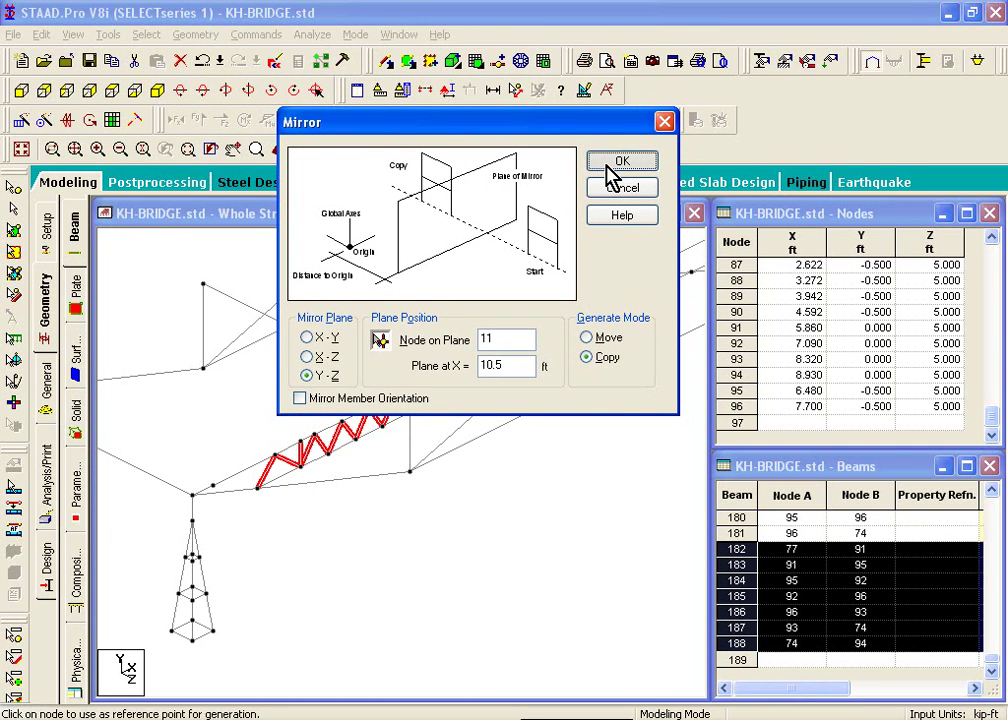
Insert a node 1.5 ft from node 98 into beam 190, the top chord segment between nodes 98 and 13.
middle_click_drag(596, 360, 500, 459)
scroll(470, 410, "down", 2)
scroll(478, 410, "down", 2)
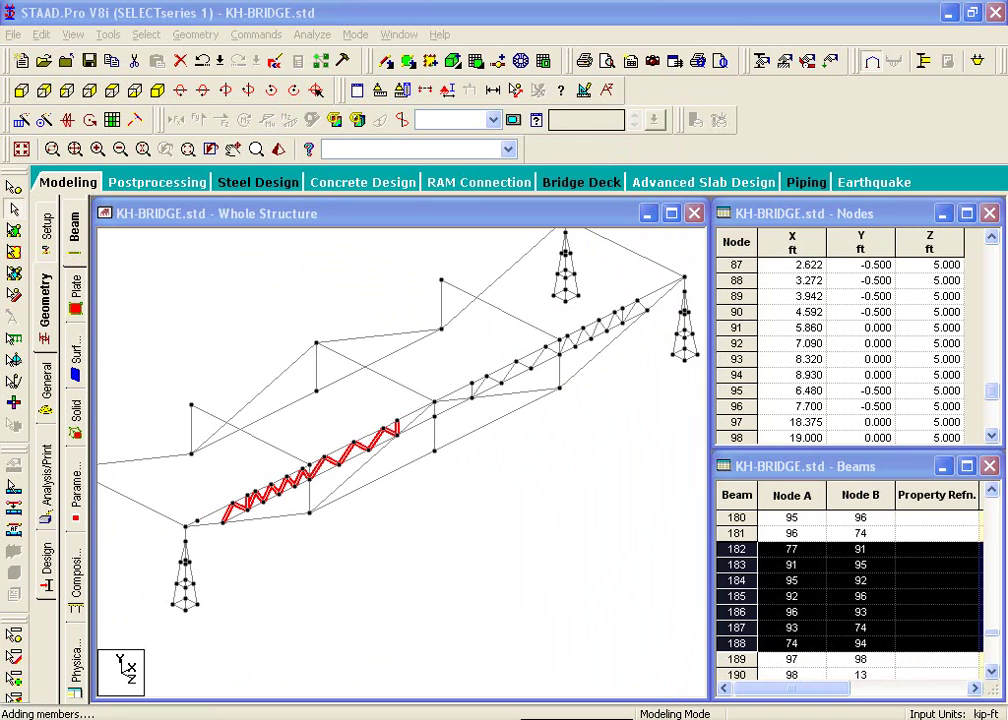
left_click(654, 301)
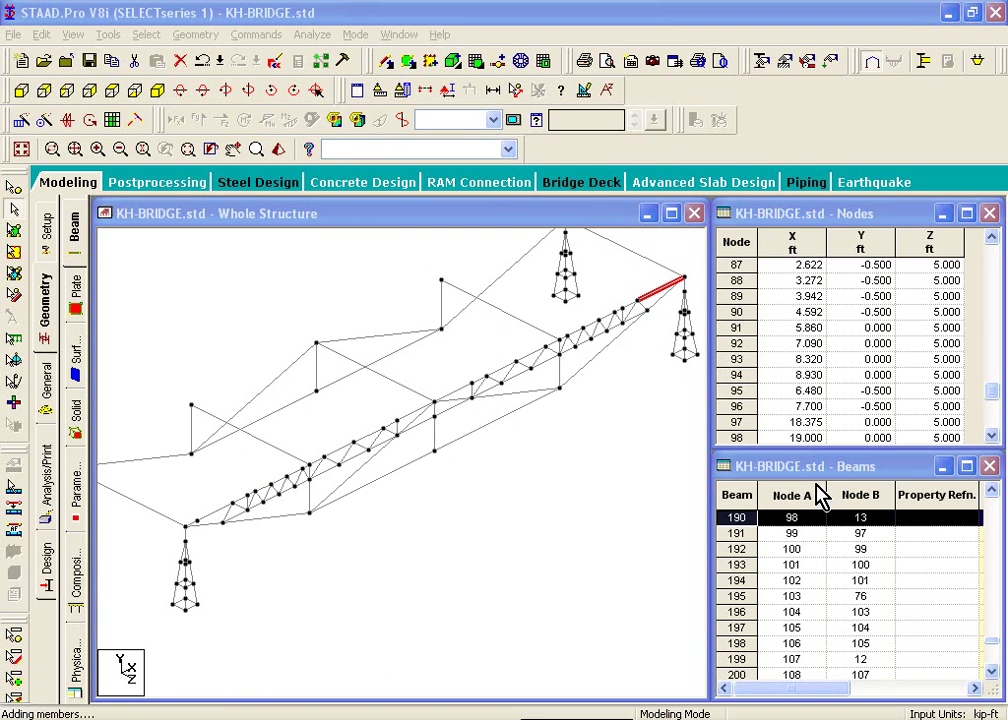
right_click(657, 303)
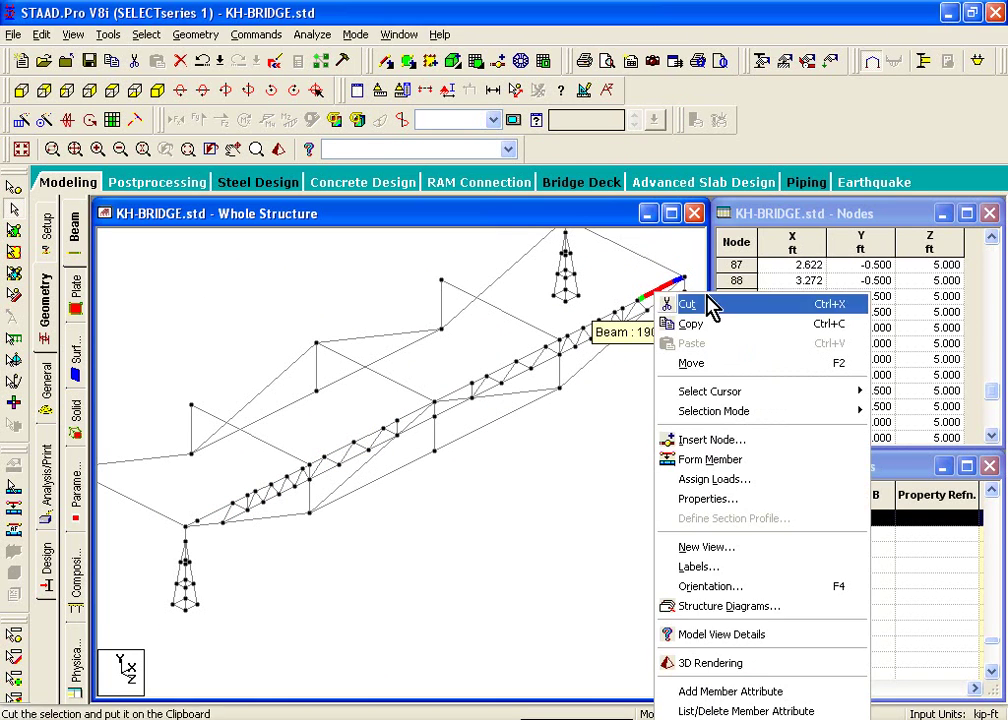
left_click(692, 442)
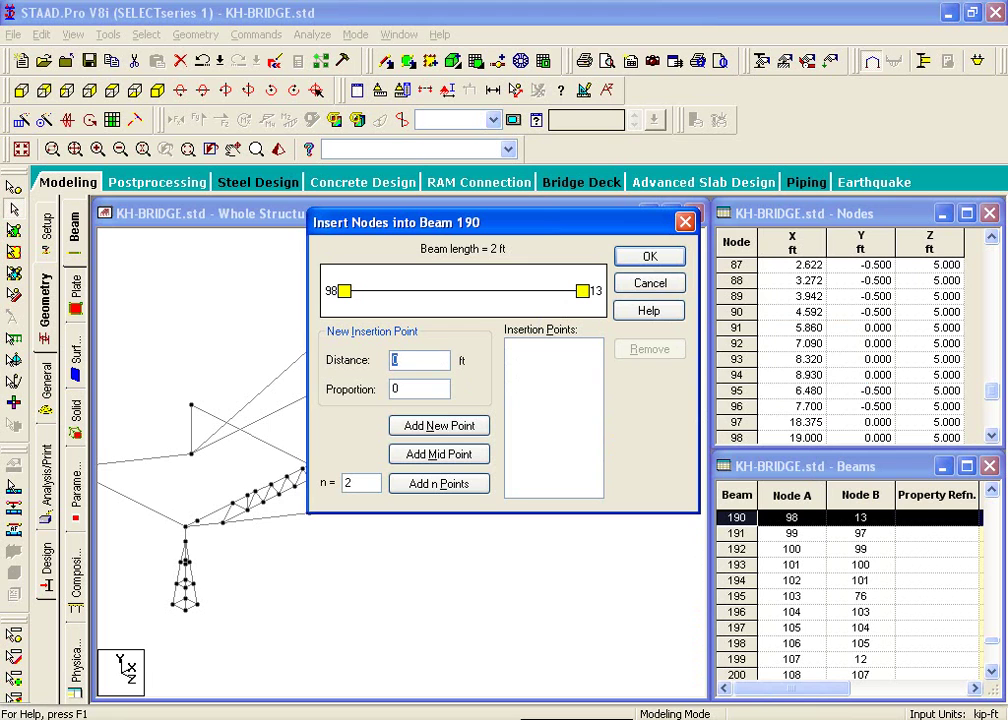
type("1.5")
left_click(482, 425)
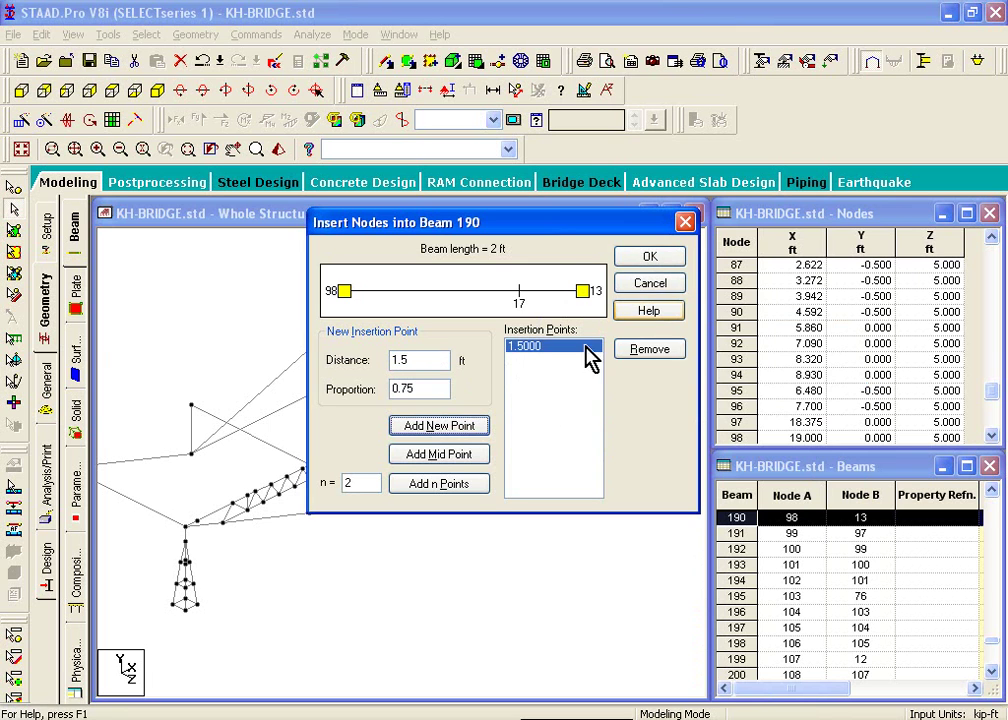
left_click(641, 262)
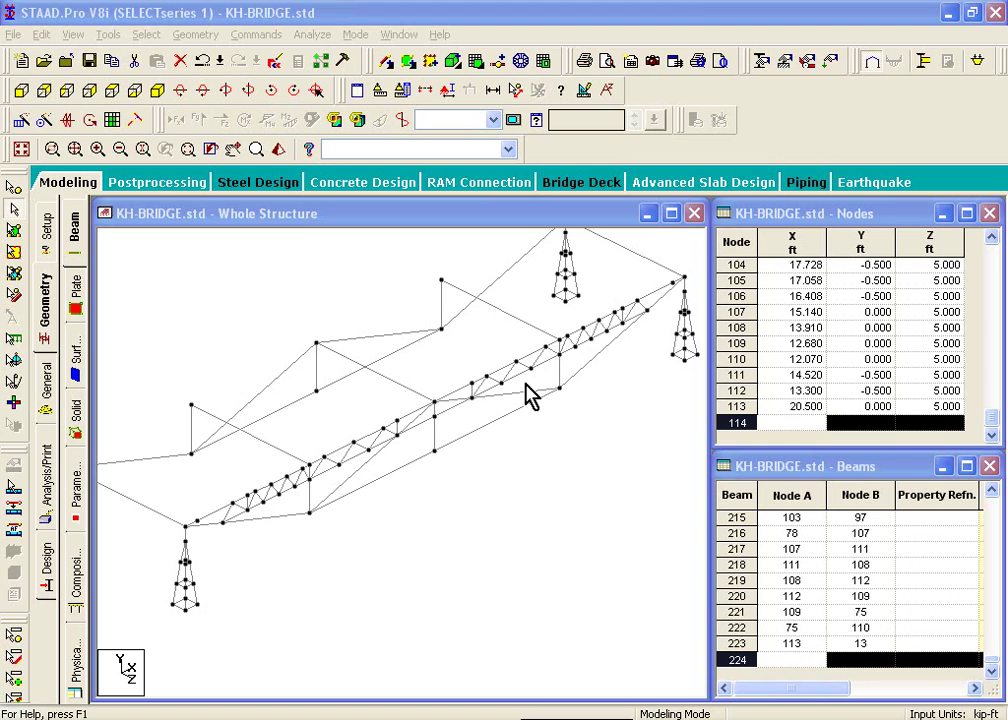
Select top chord beams 155 and 156 between nodes 81 and 80 at the near end of the truss.
middle_click_drag(531, 396, 547, 397)
left_click_drag(547, 397, 515, 440)
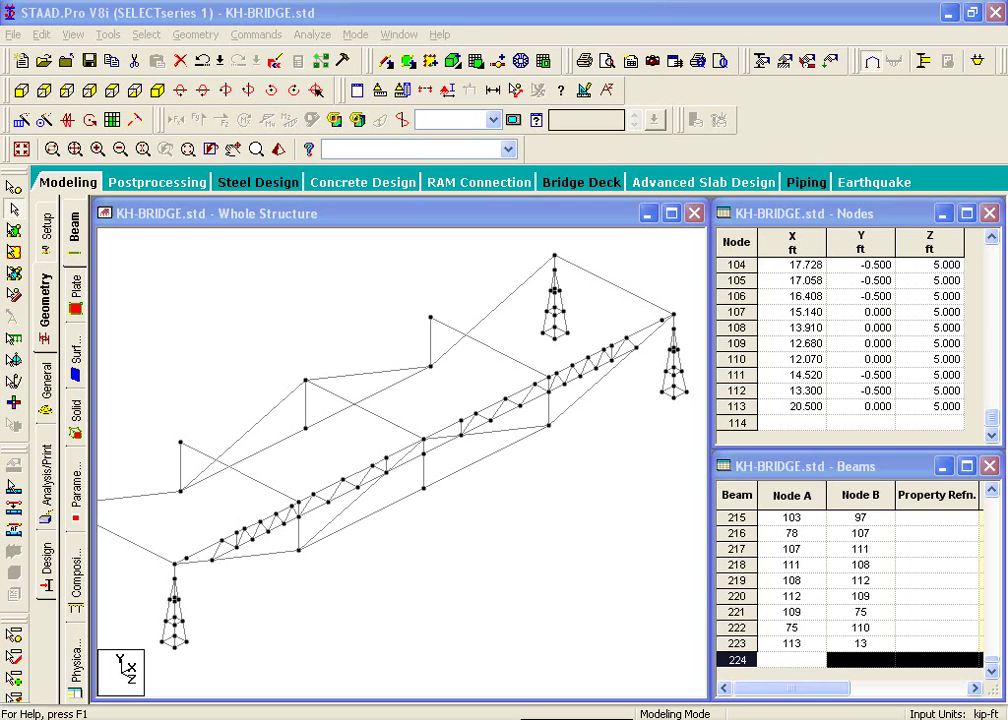
left_click(216, 548)
left_click(231, 540)
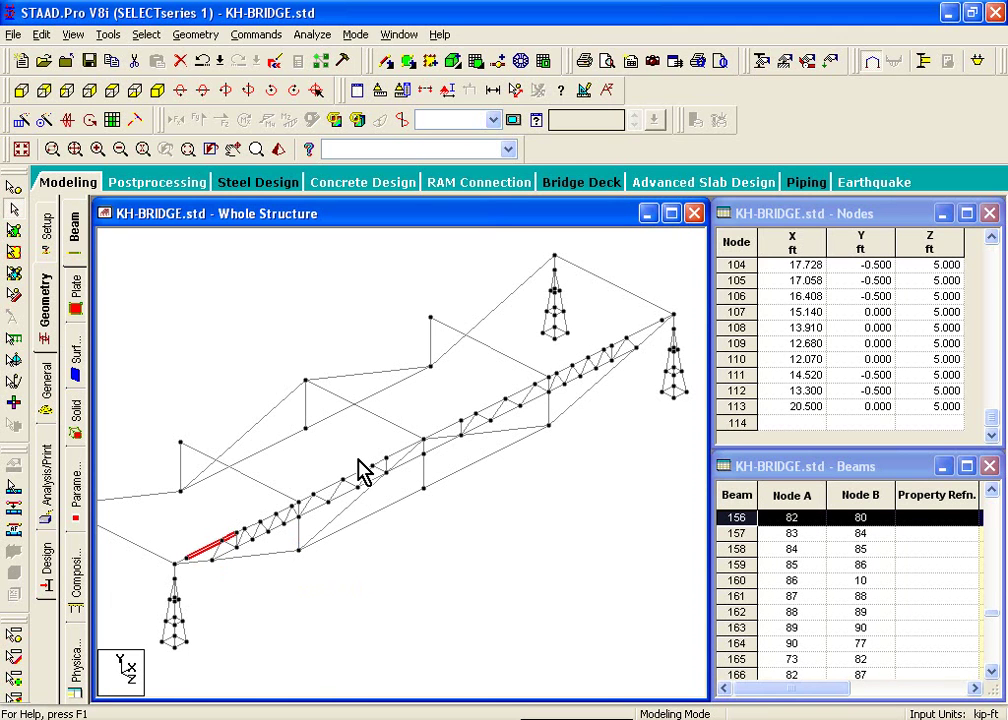